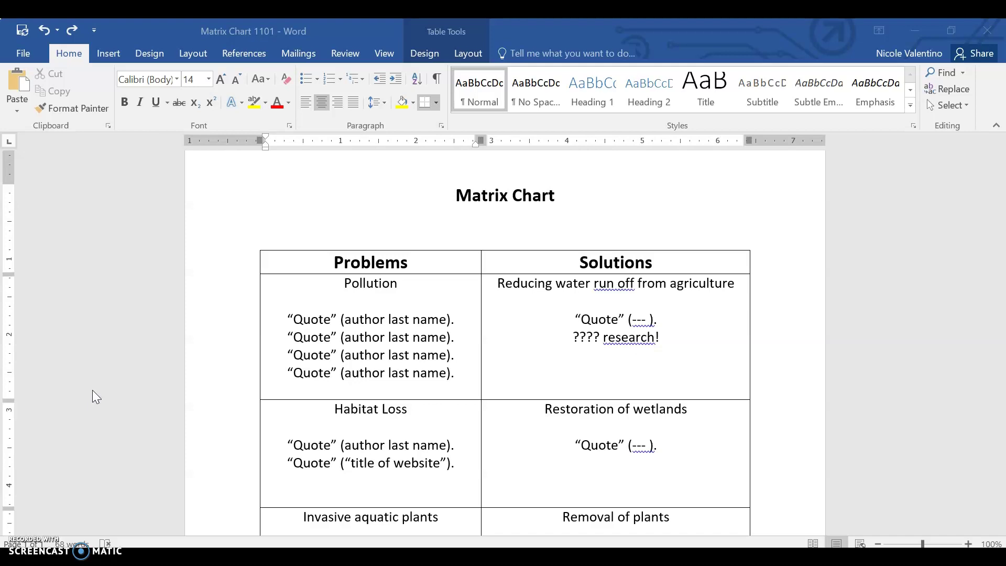
Shade the Pollution cell yellow and the Habitat Loss cell green
left_click(351, 305)
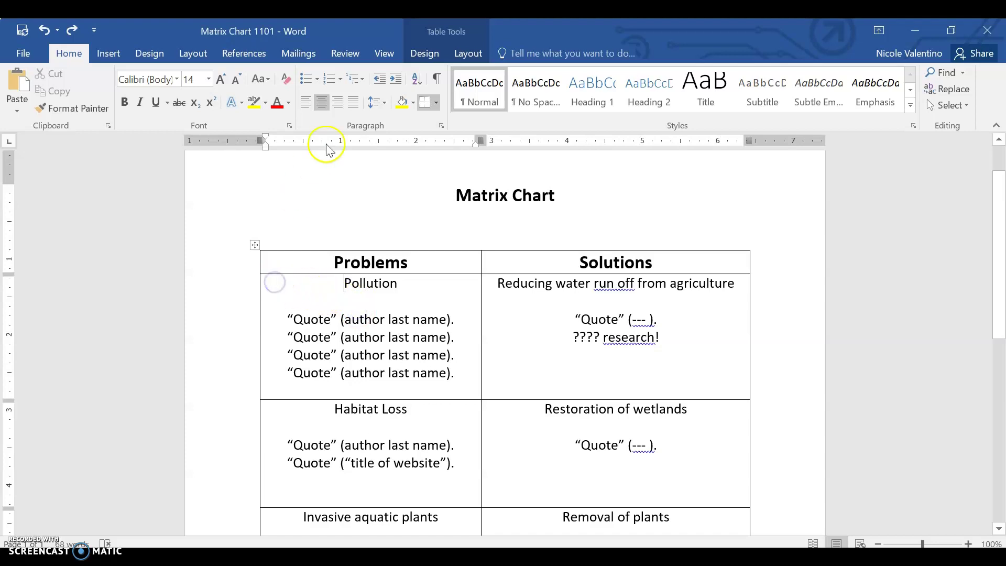
left_click(402, 101)
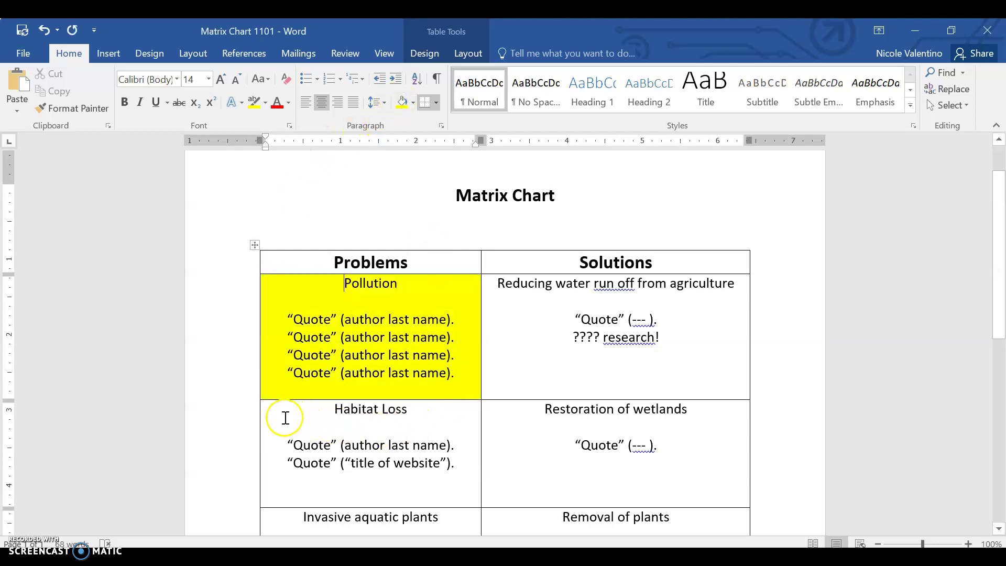
left_click(413, 103)
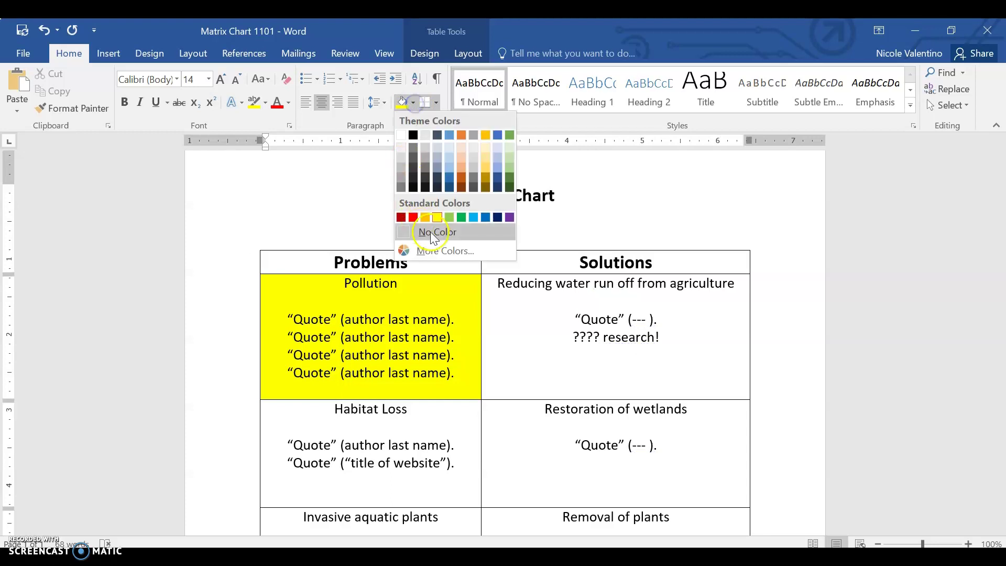
left_click(450, 216)
Shade the Reducing water run off cell blue and the Restoration of wetlands cell orange
left_click(488, 283)
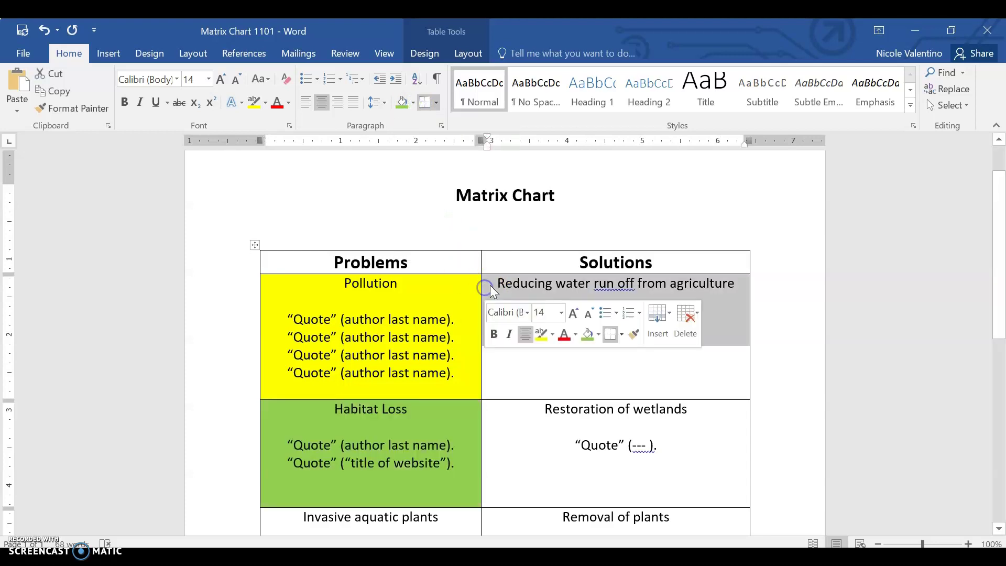
left_click(491, 283)
left_click(413, 105)
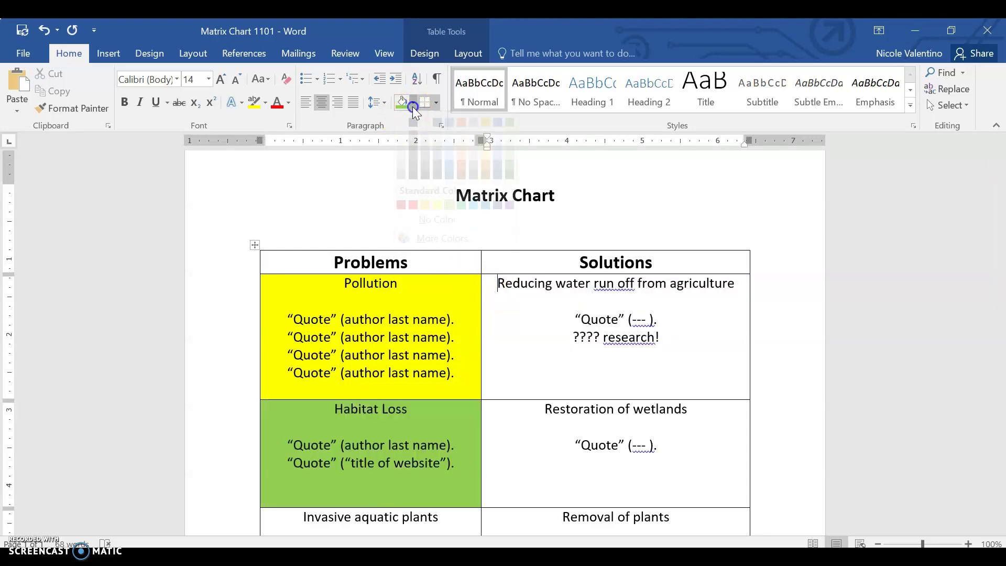
left_click(473, 217)
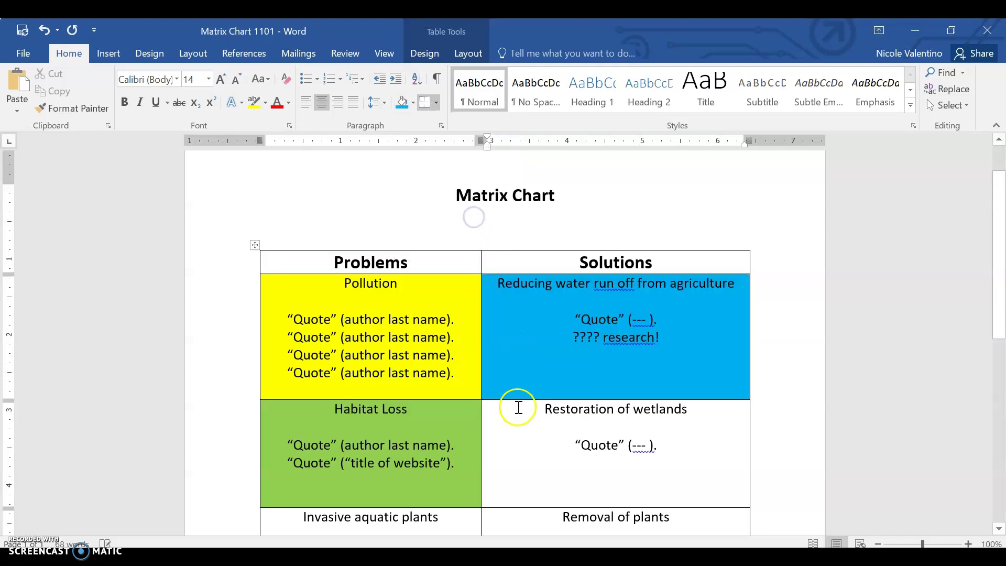
left_click(413, 105)
left_click(426, 216)
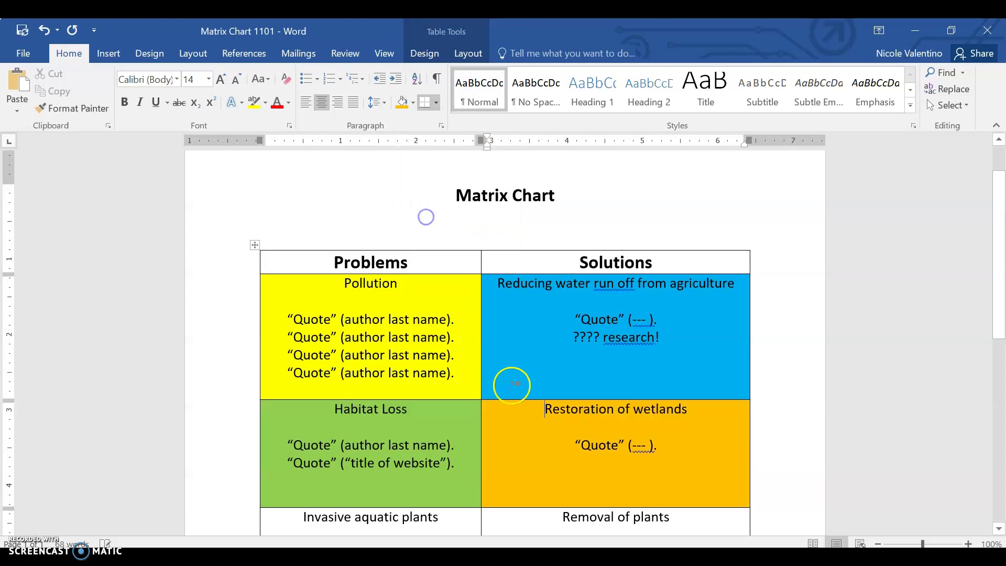
left_click(512, 385)
Shade both cells of the Pollution row orange
left_click_drag(283, 287, 645, 386)
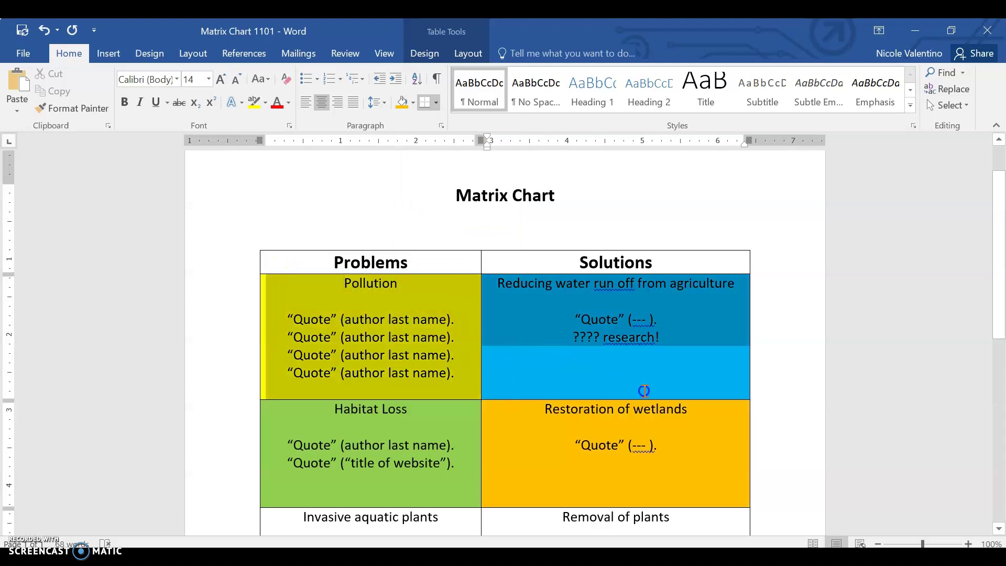
left_click(396, 103)
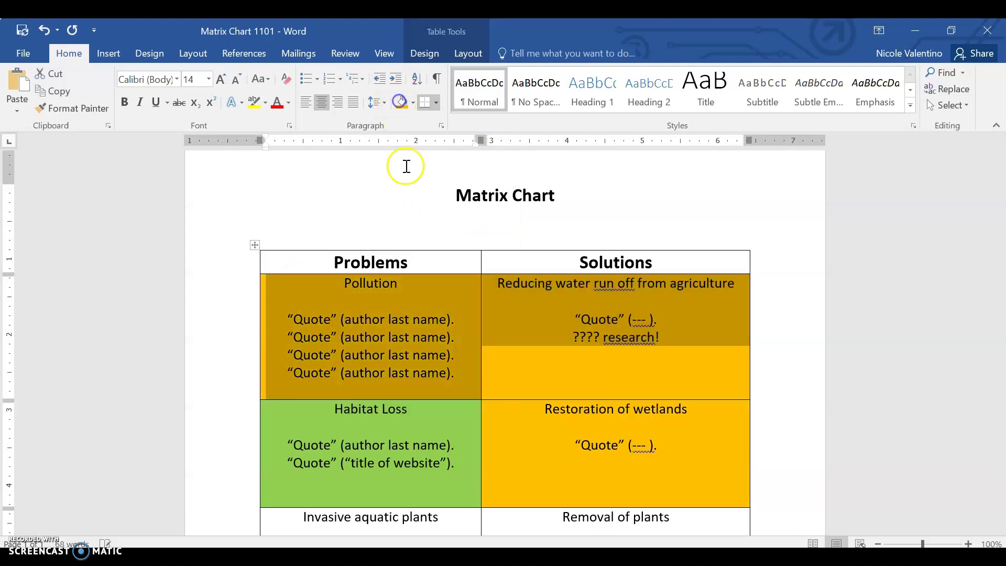
left_click(426, 428)
Shade the Habitat Loss and Restoration of wetlands cells light green
left_click_drag(426, 429, 535, 457)
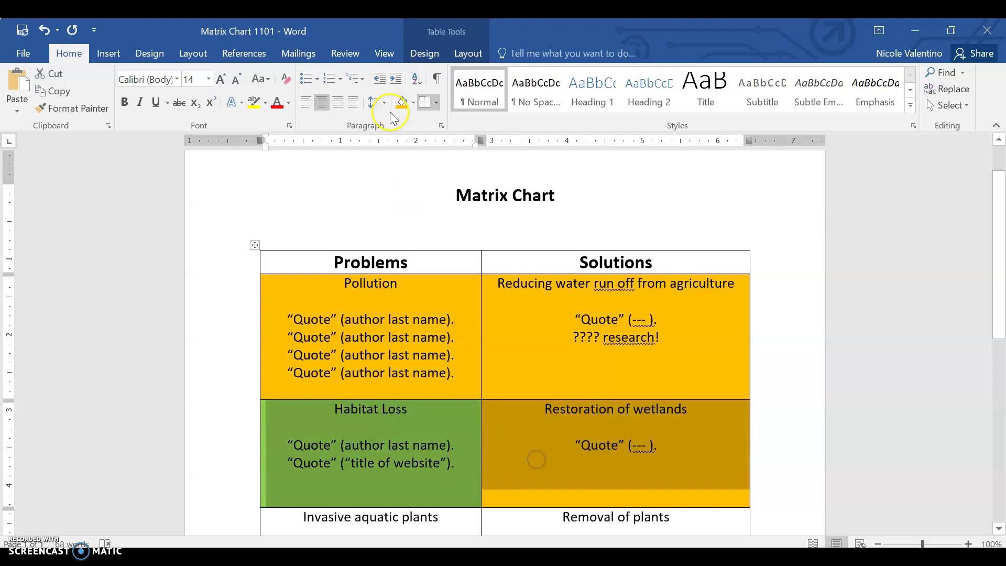
left_click(416, 103)
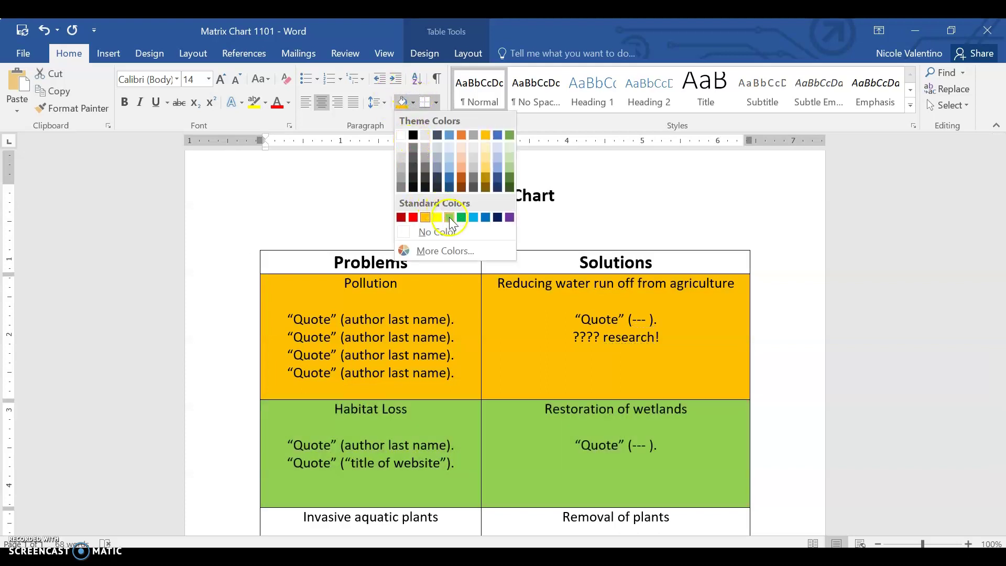
left_click(450, 217)
left_click(517, 350)
left_click_drag(999, 271, 999, 290)
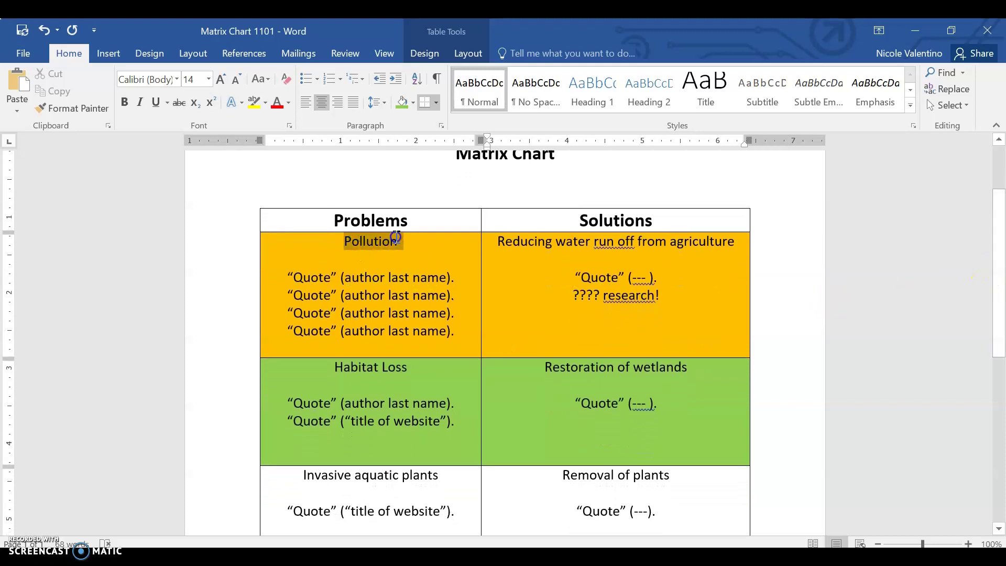
Select Pollution in the Matrix Chart and switch to the outline template
left_click_drag(396, 237, 399, 238)
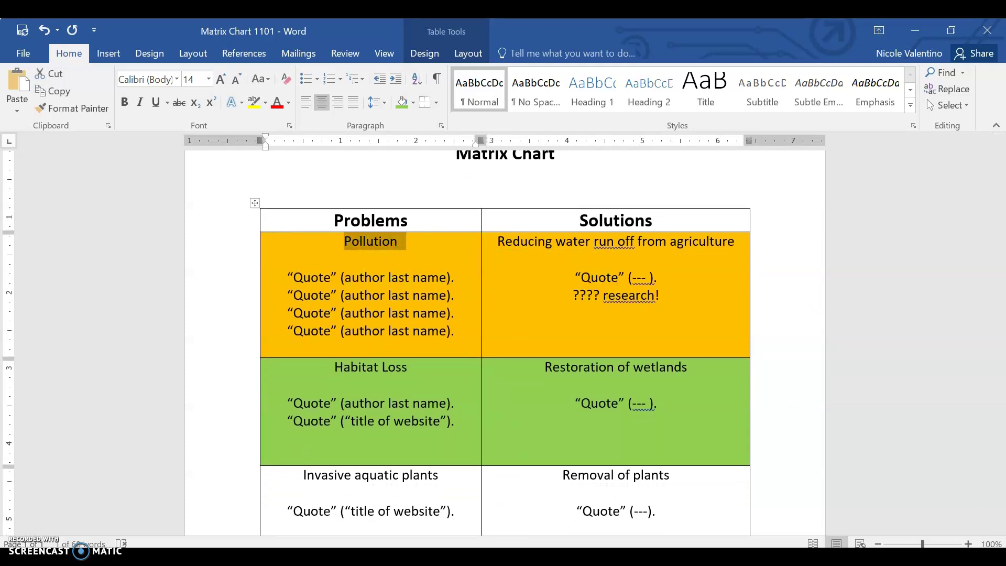
left_click(611, 503)
left_click(402, 267)
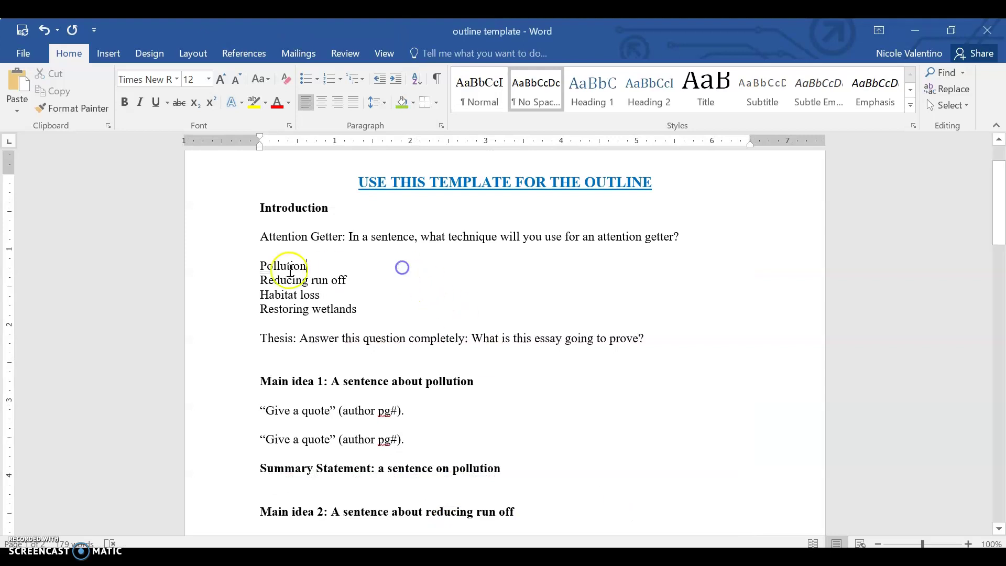
Compare the Reducing run off, Habitat loss and Restoring wetlands topic lines, then return to the Matrix Chart
left_click_drag(296, 263, 360, 281)
left_click_drag(262, 294, 330, 292)
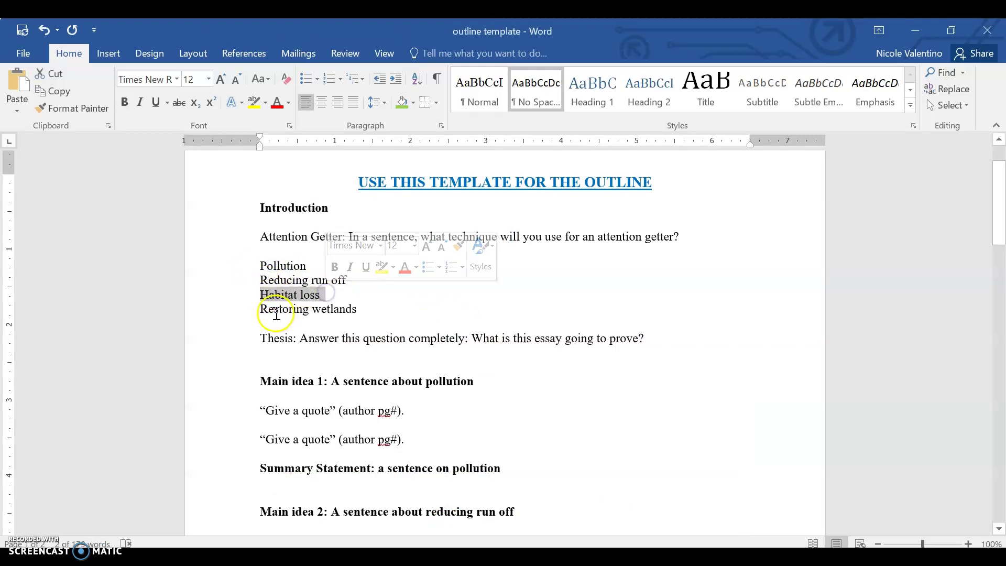
left_click_drag(262, 310, 351, 303)
mouse_move(440, 545)
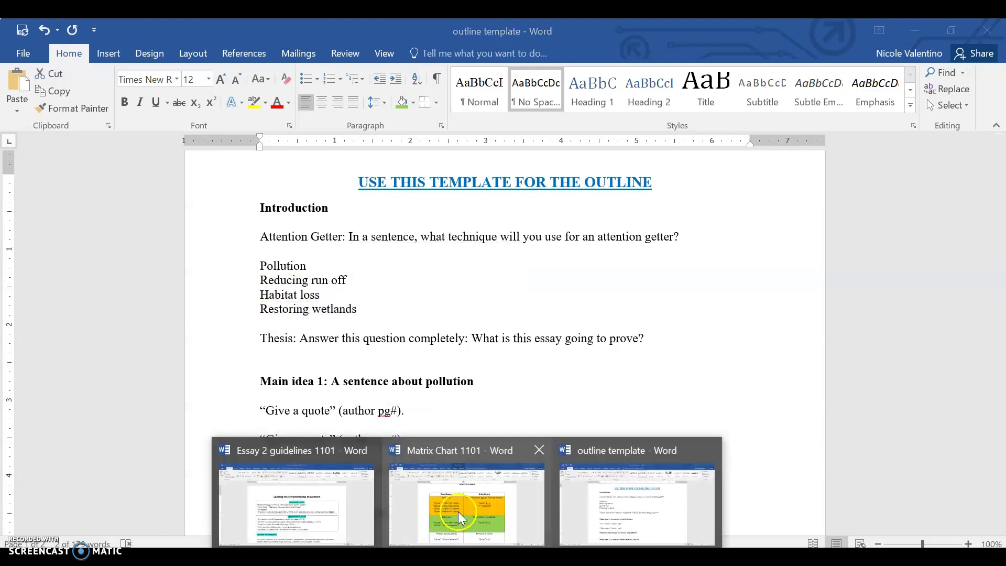
left_click(458, 511)
Check the Reducing water run off, Habitat Loss and Pollution quote entries, then return to the outline template
left_click(357, 252)
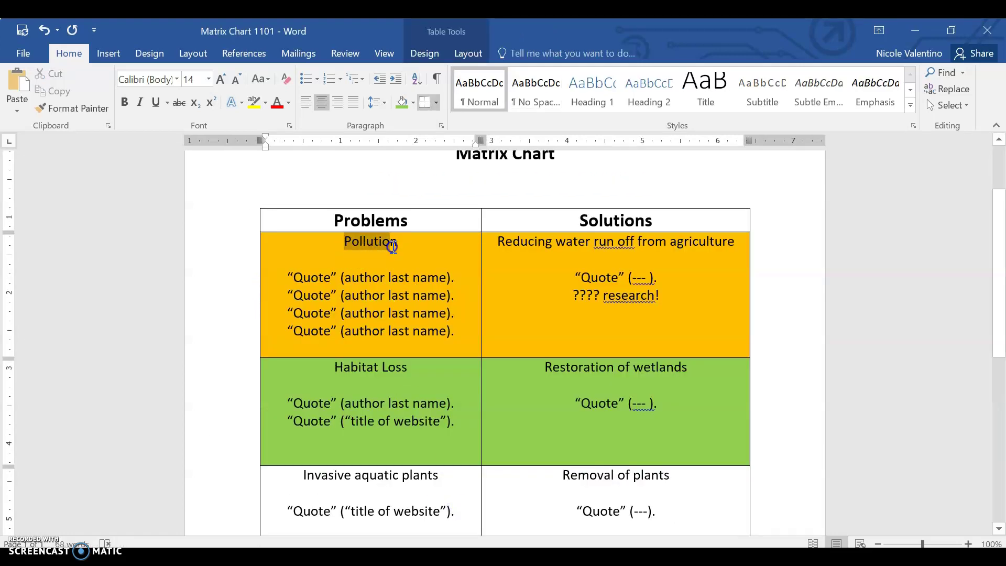
left_click_drag(506, 242, 663, 247)
left_click_drag(333, 368, 414, 369)
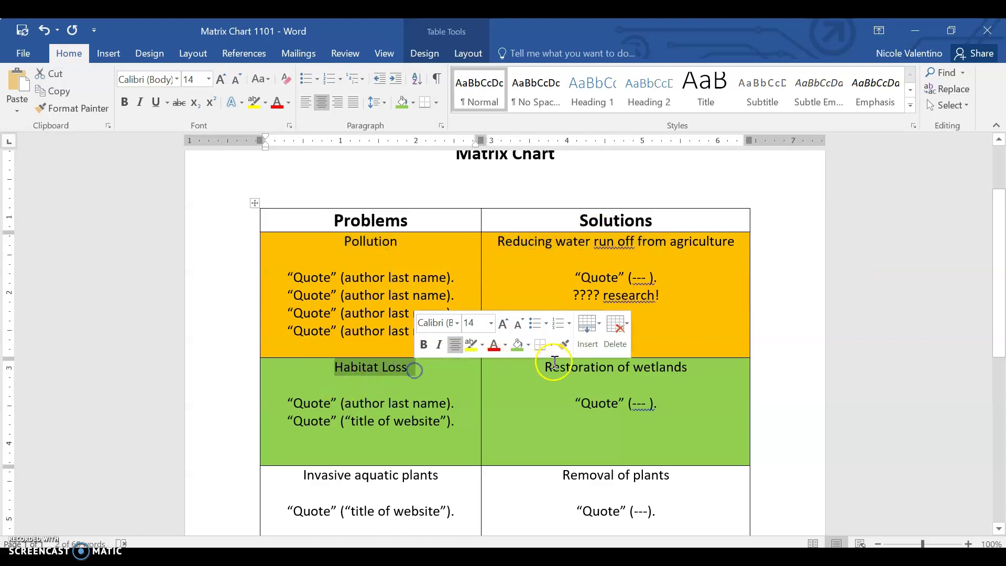
left_click(376, 300)
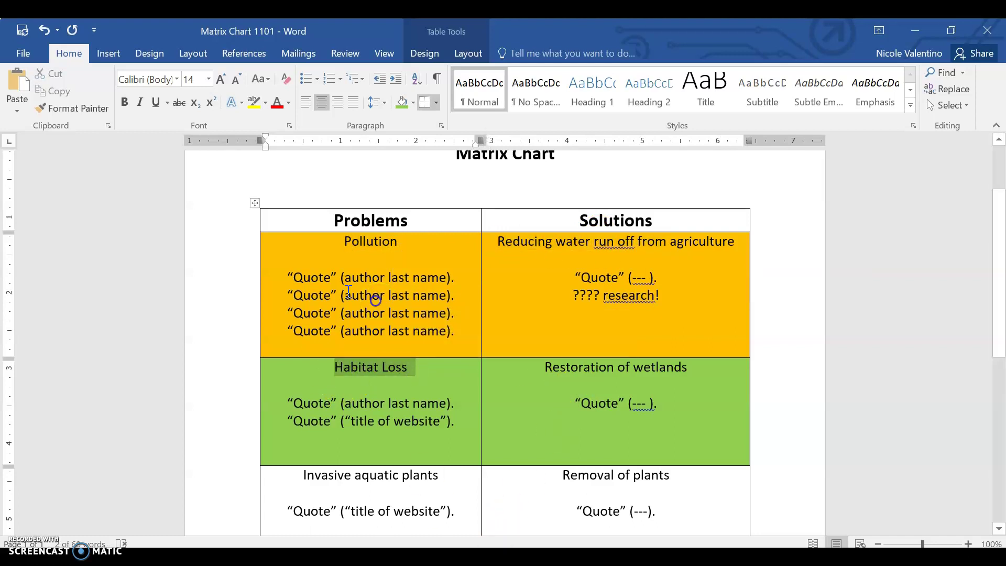
left_click_drag(294, 273, 455, 342)
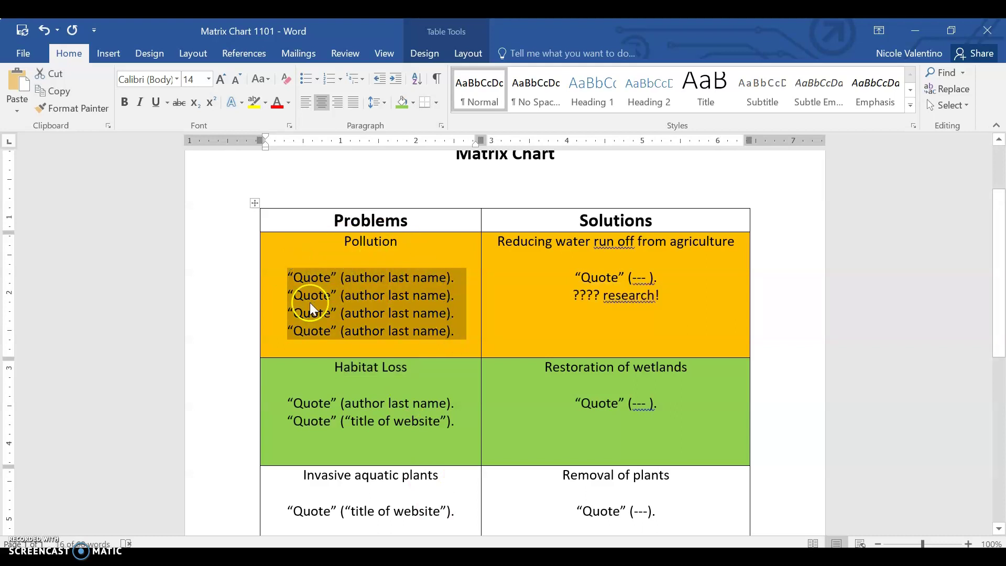
left_click(488, 556)
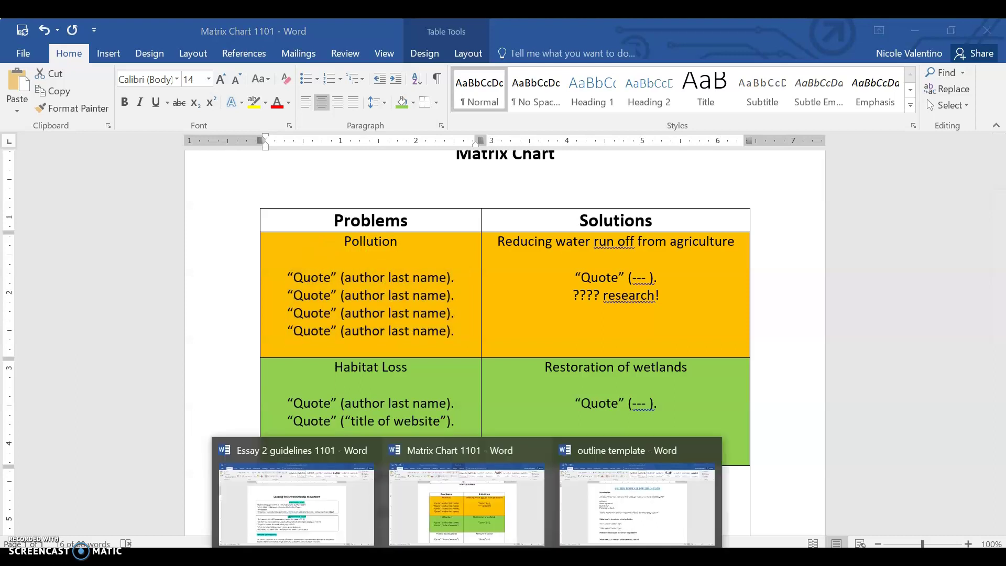
left_click(576, 494)
Join Reducing run off onto the Pollution line in the topic list
left_click(425, 291)
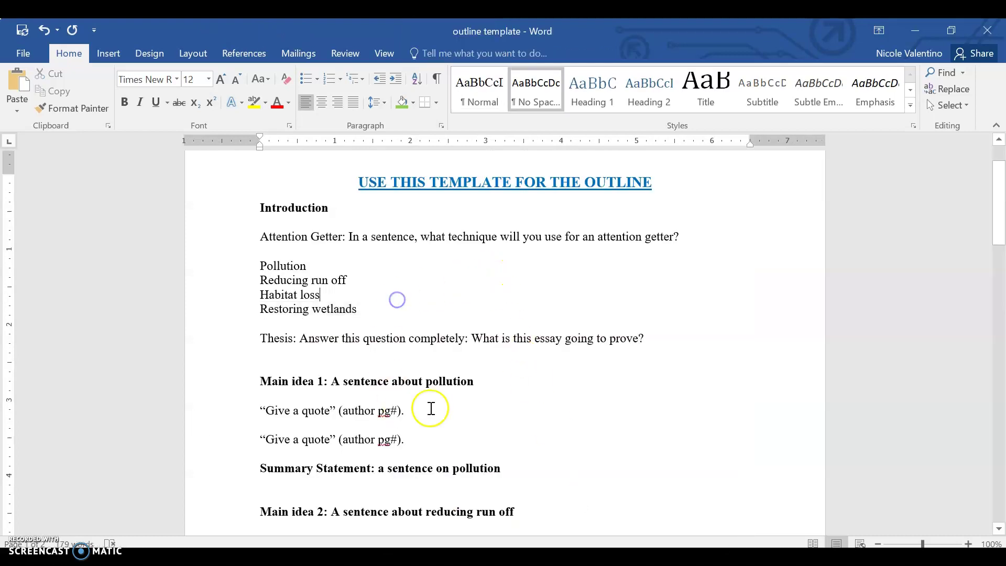
scroll(1001, 209, "down", 3)
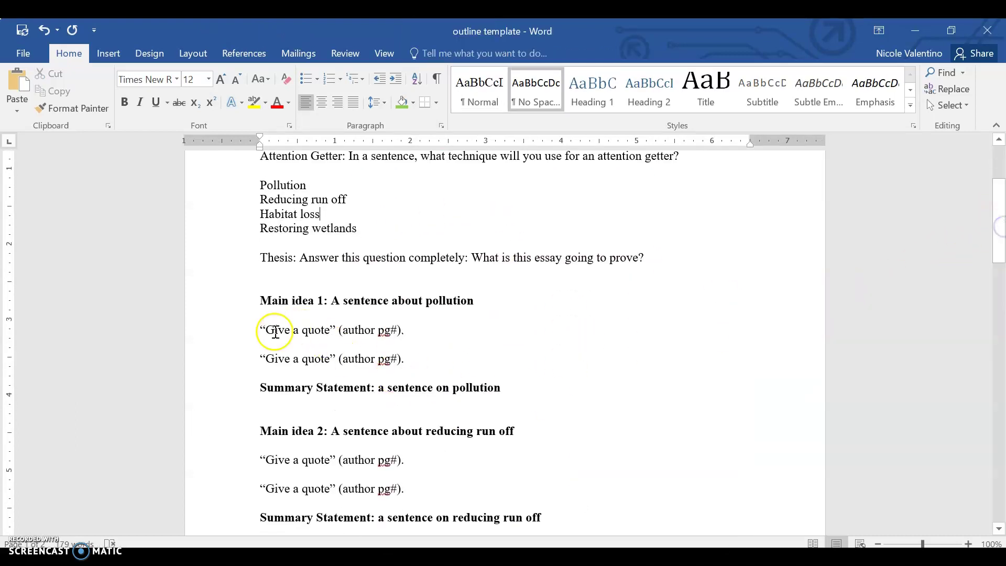
left_click_drag(265, 330, 401, 361)
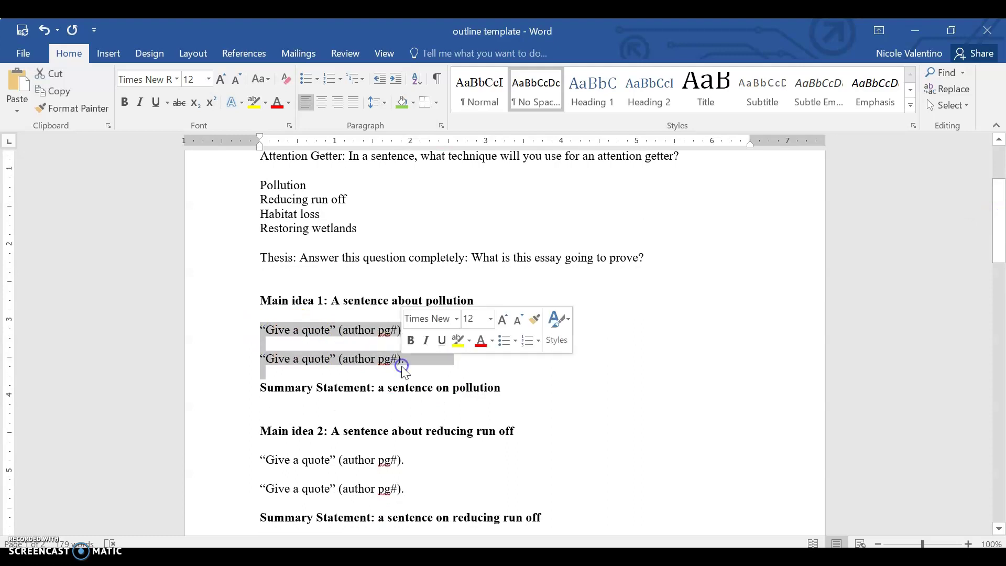
left_click(393, 441)
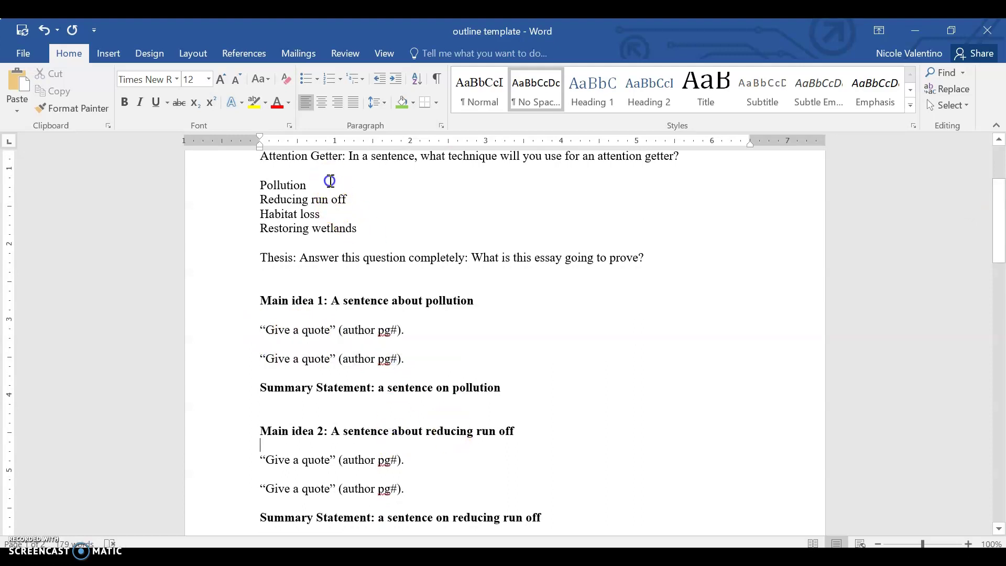
type("m")
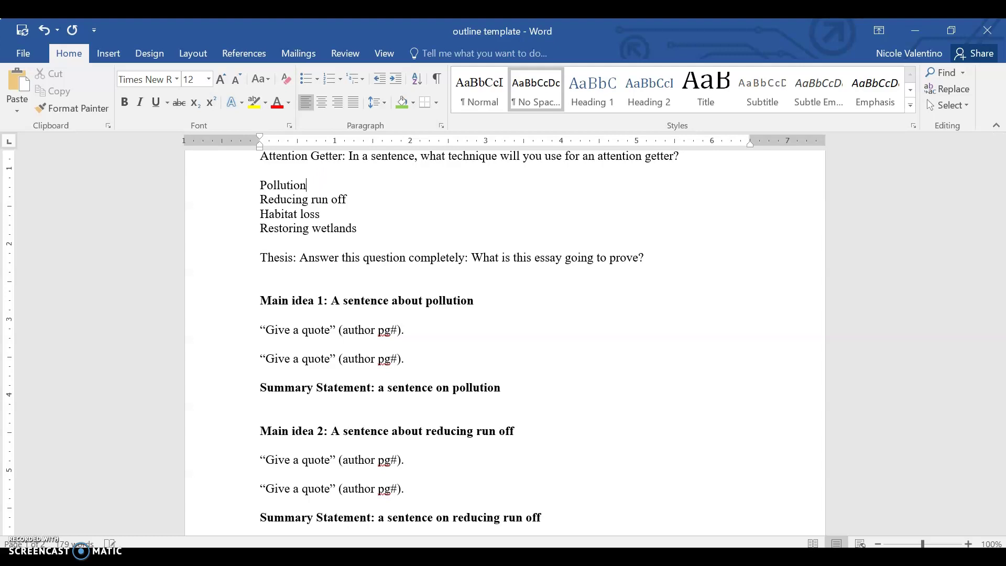
key("Delete")
key("Delete")
type("Reducing run off")
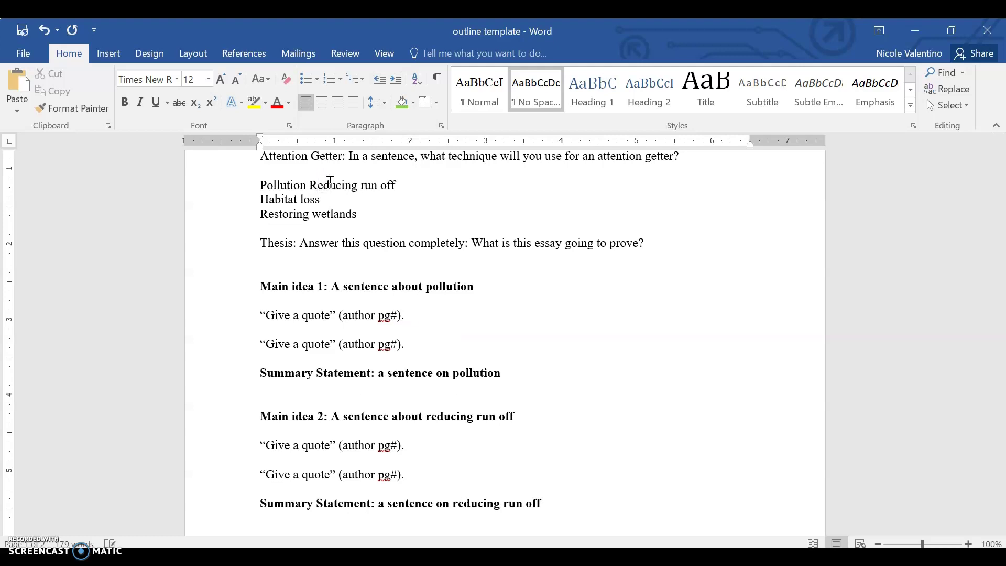
type("and")
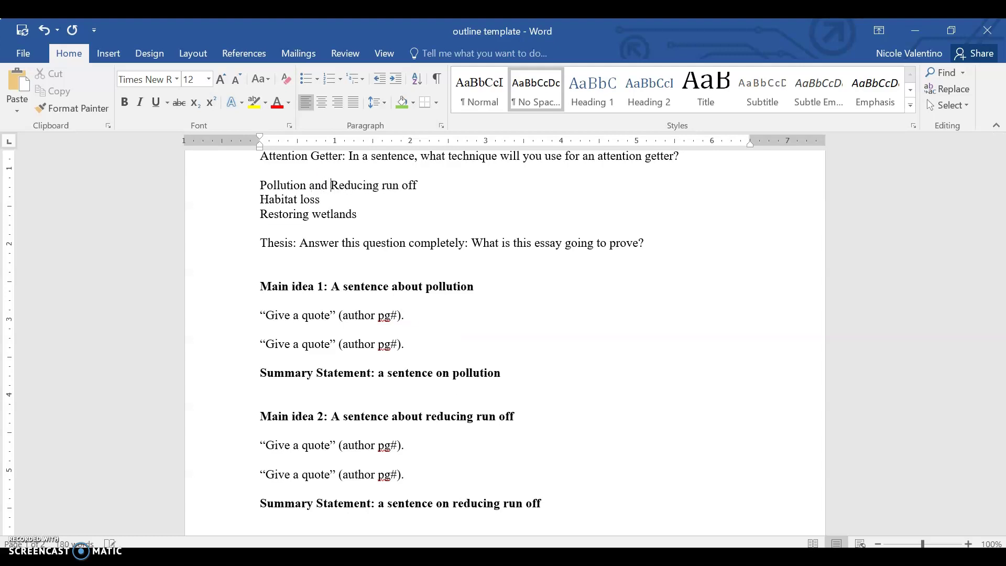
left_click_drag(303, 185, 424, 186)
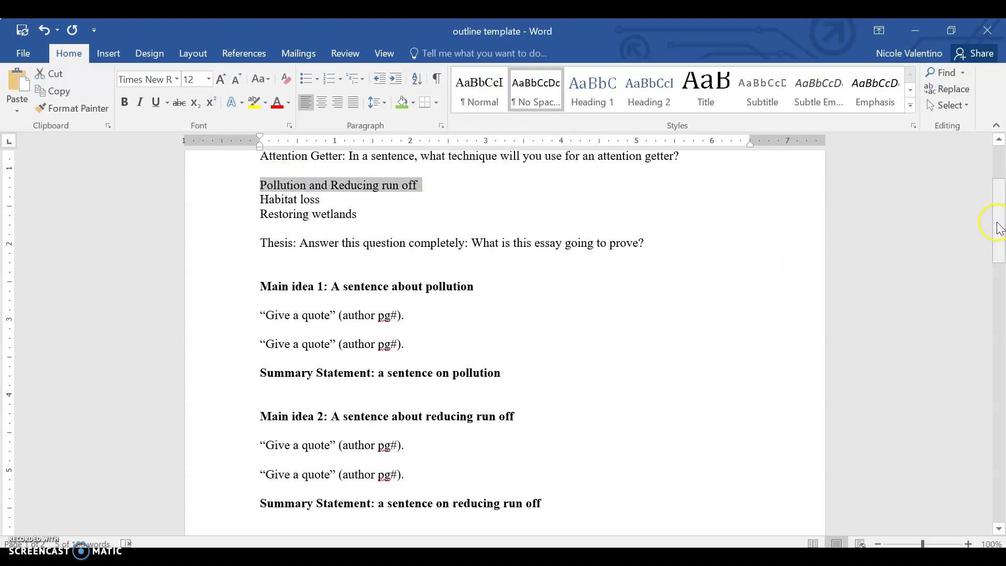
Add ' AND reducing run off' after pollution in the Main idea 1 line
scroll(961, 215, "up", 2)
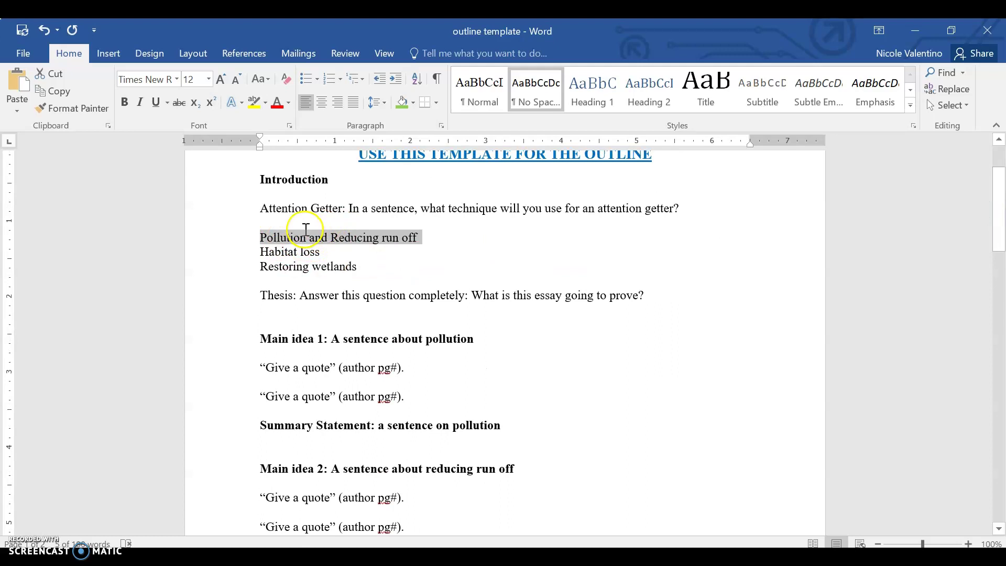
left_click(481, 339)
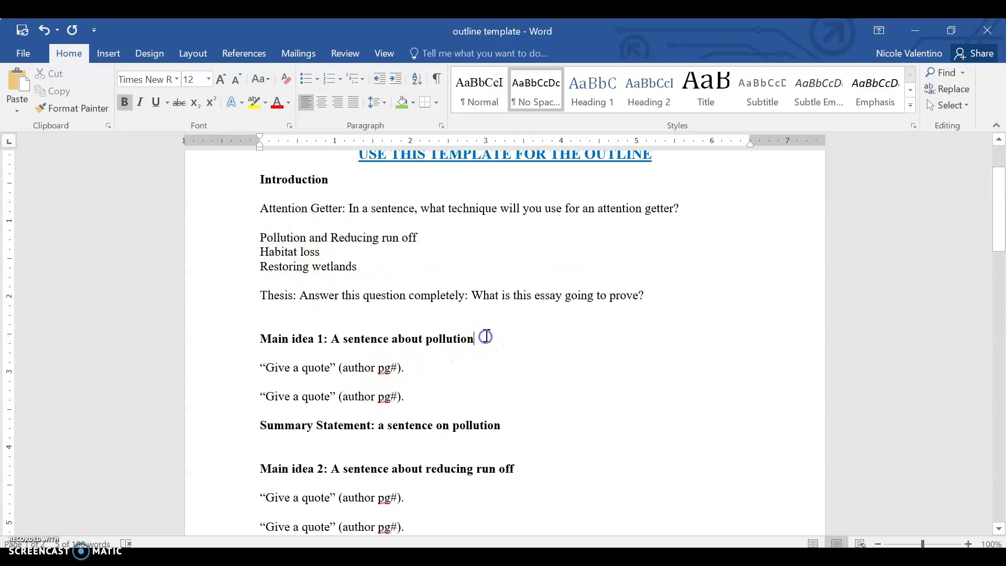
type("AND reducing run off")
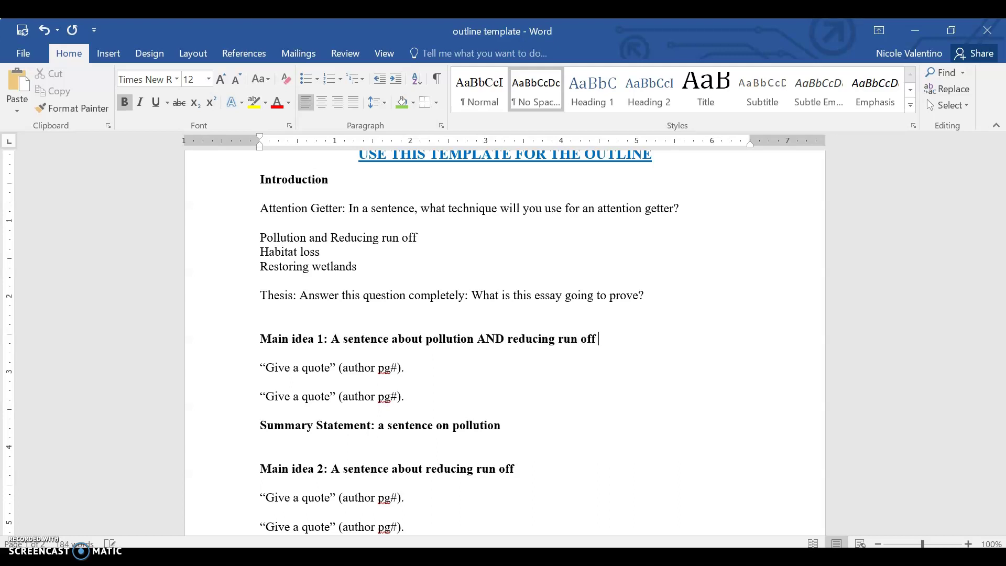
Glance at Matrix Chart 1101 and come back to the outline template
mouse_move(482, 558)
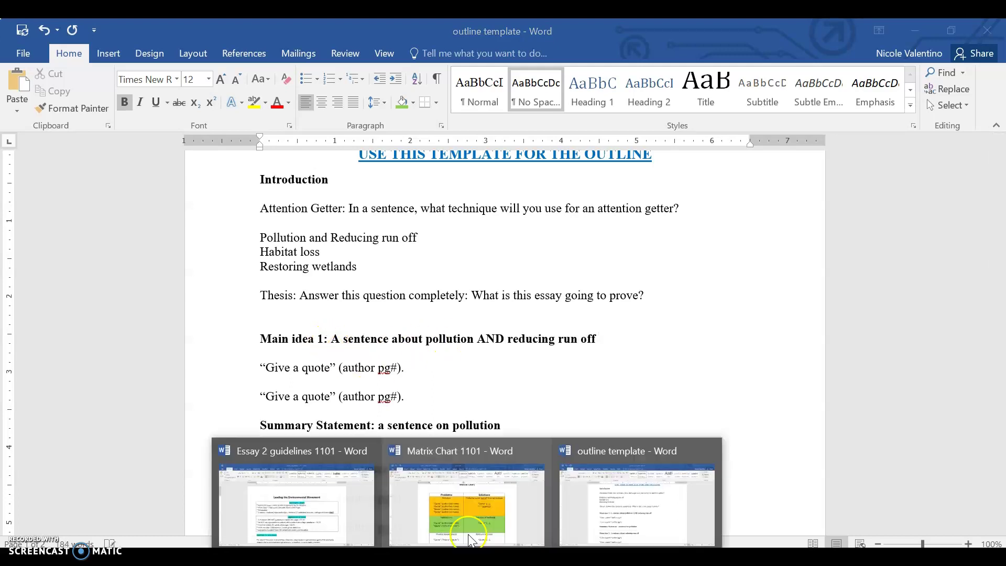
left_click(471, 522)
left_click(464, 295)
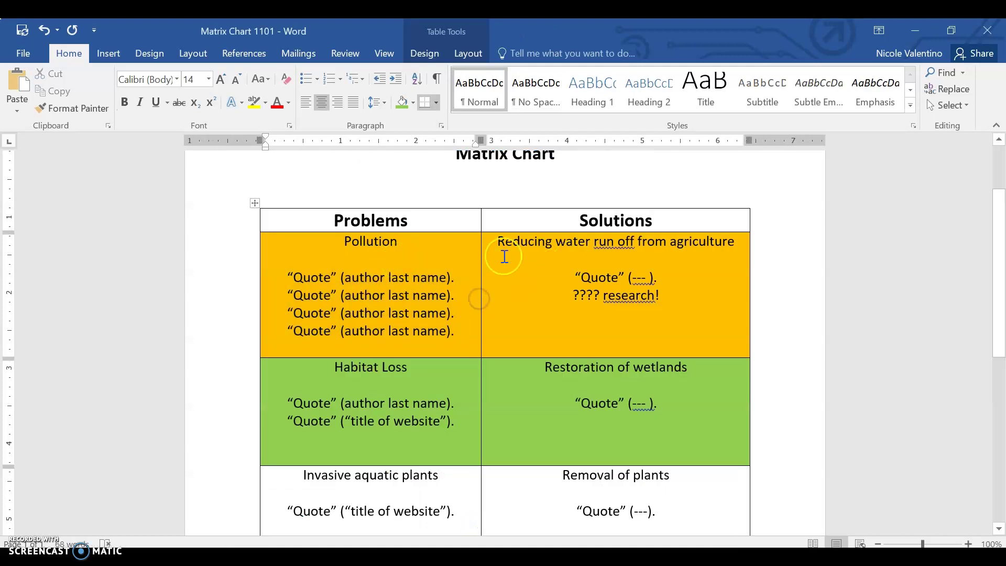
mouse_move(482, 558)
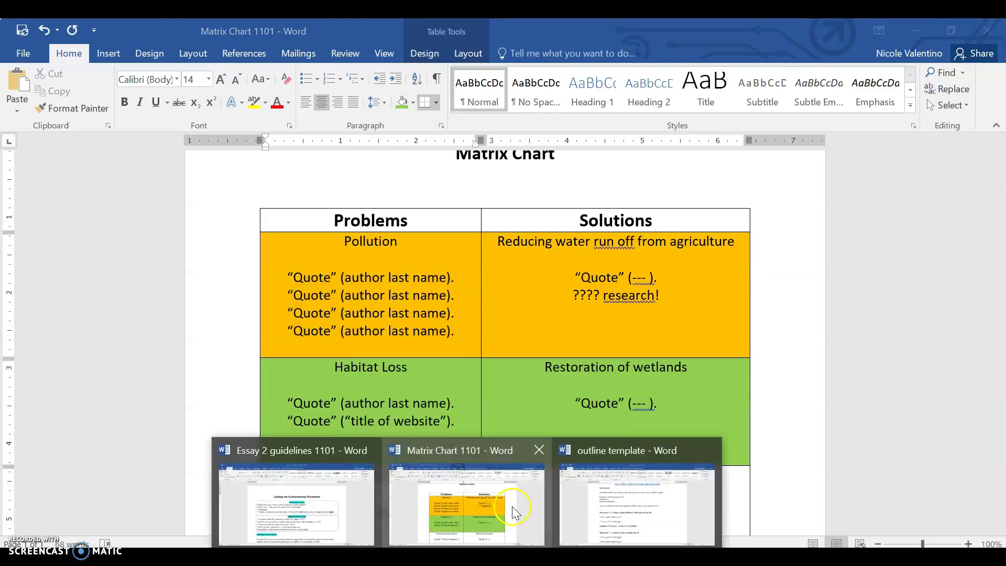
left_click(597, 492)
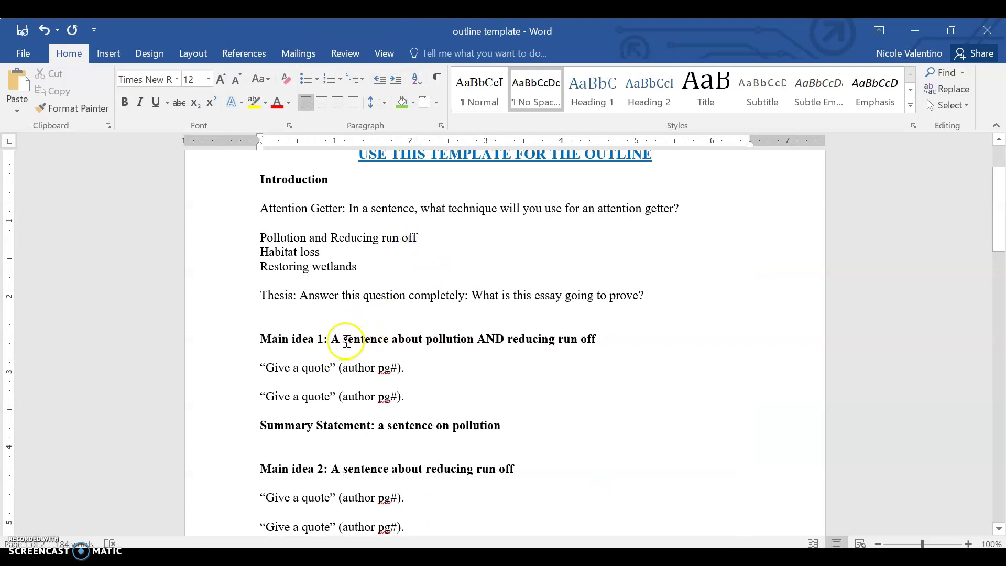
Highlight 'sentence about pollution' and 'reducing run off' yellow in Main idea 1
left_click_drag(344, 339, 603, 339)
left_click(514, 315)
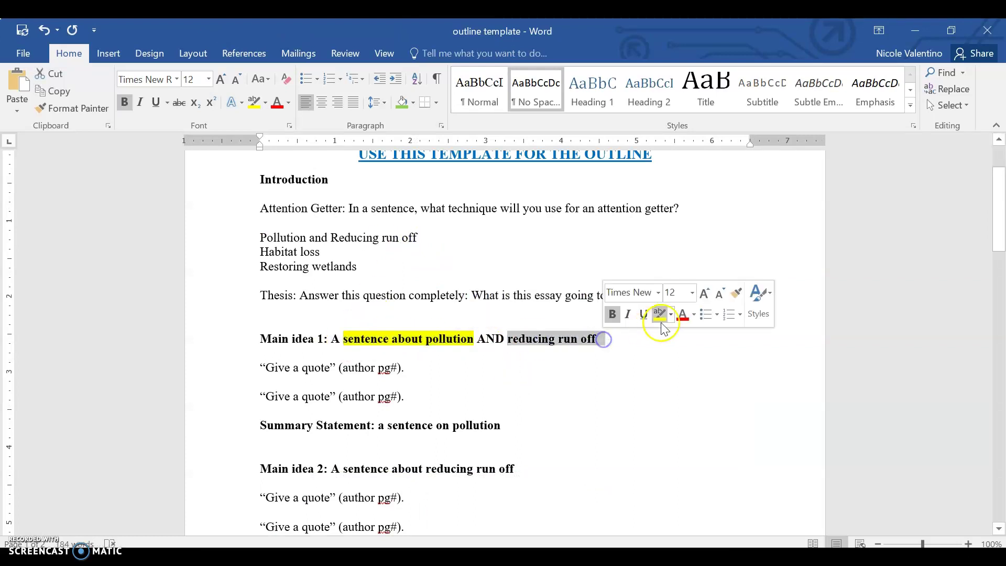
left_click(660, 316)
left_click(610, 372)
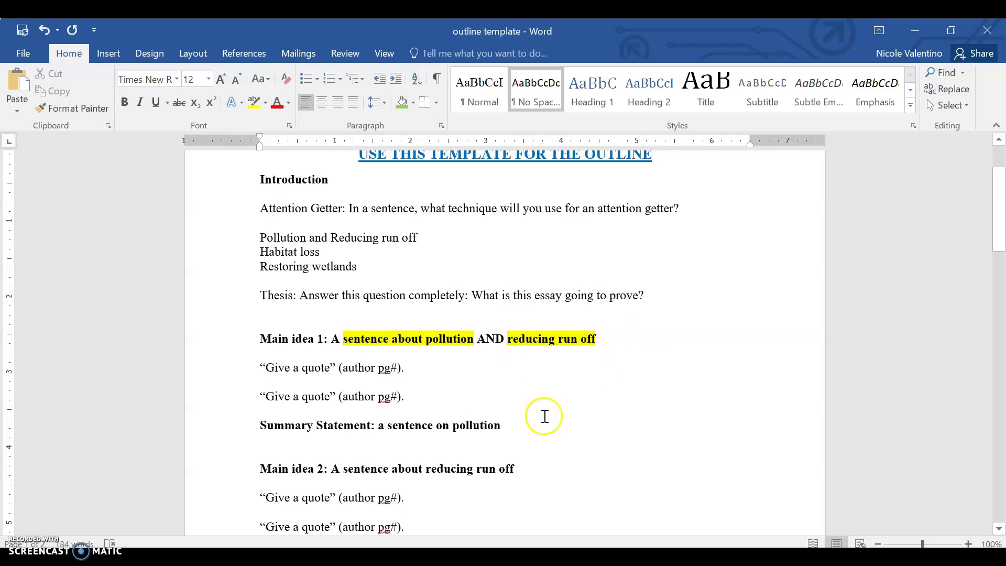
Return to the Matrix Chart and review the four Pollution quote lines
left_click(480, 524)
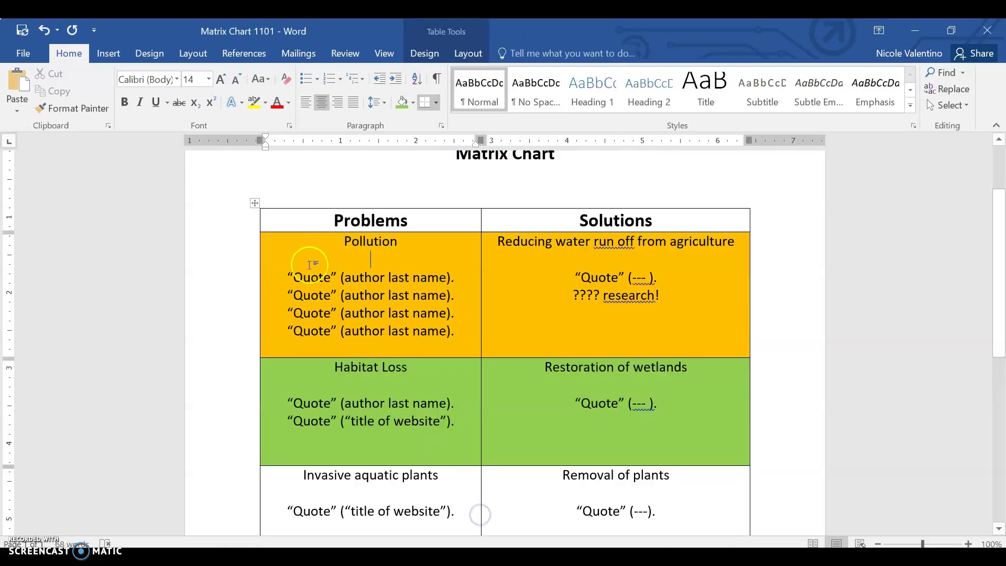
left_click_drag(309, 265, 532, 376)
left_click(530, 378)
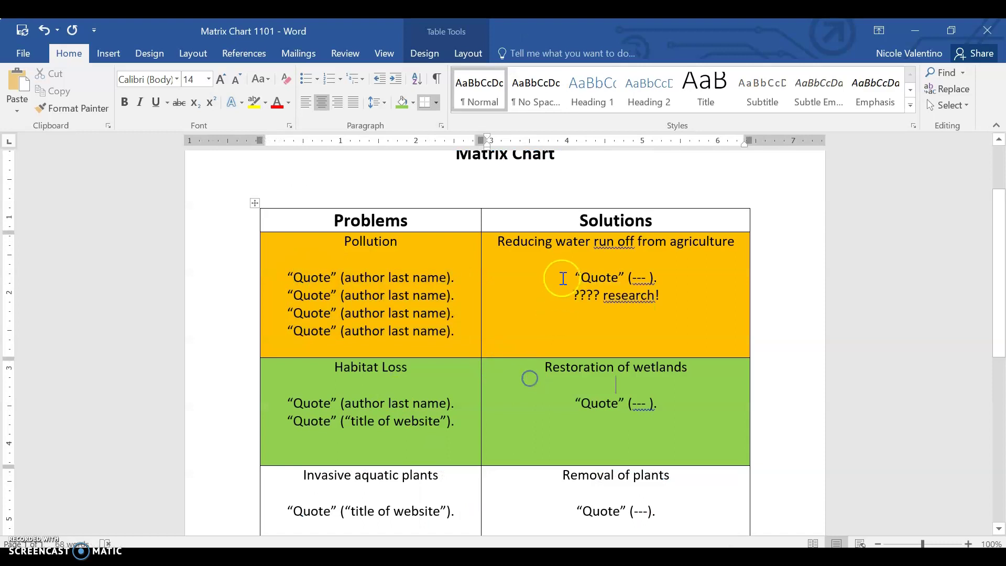
Select the two lines in the Reducing water run off cell and switch to the outline template
left_click_drag(563, 279, 672, 300)
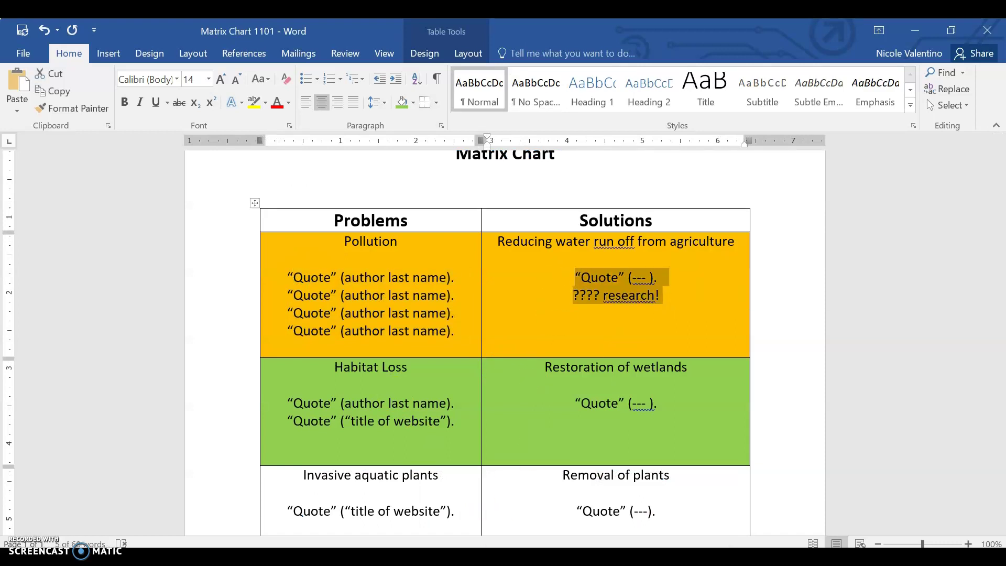
mouse_move(521, 524)
left_click(610, 494)
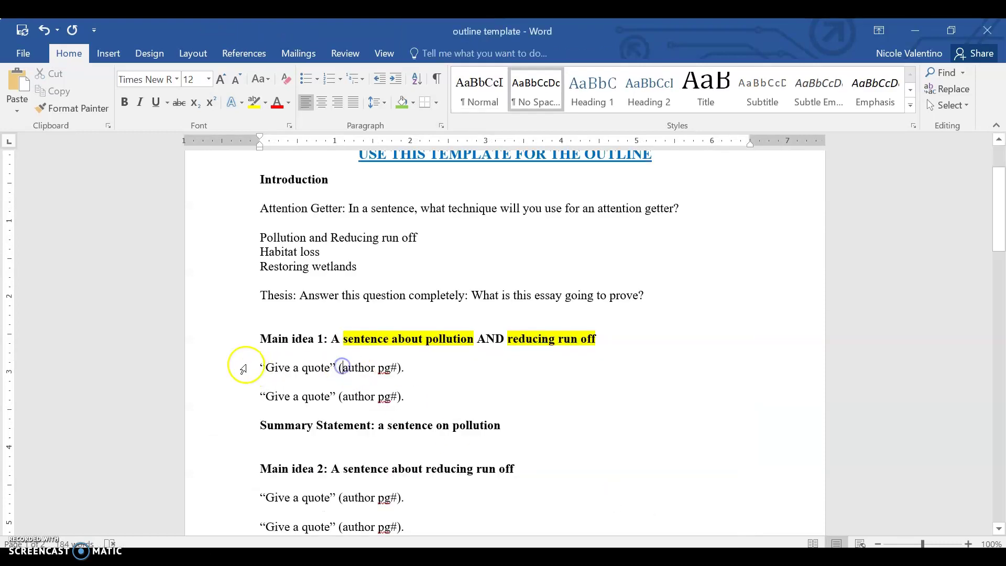
Duplicate Main idea 1's quote lines above Summary Statement, then delete the extra fourth one
left_click_drag(243, 370, 408, 399)
key("ctrl+c")
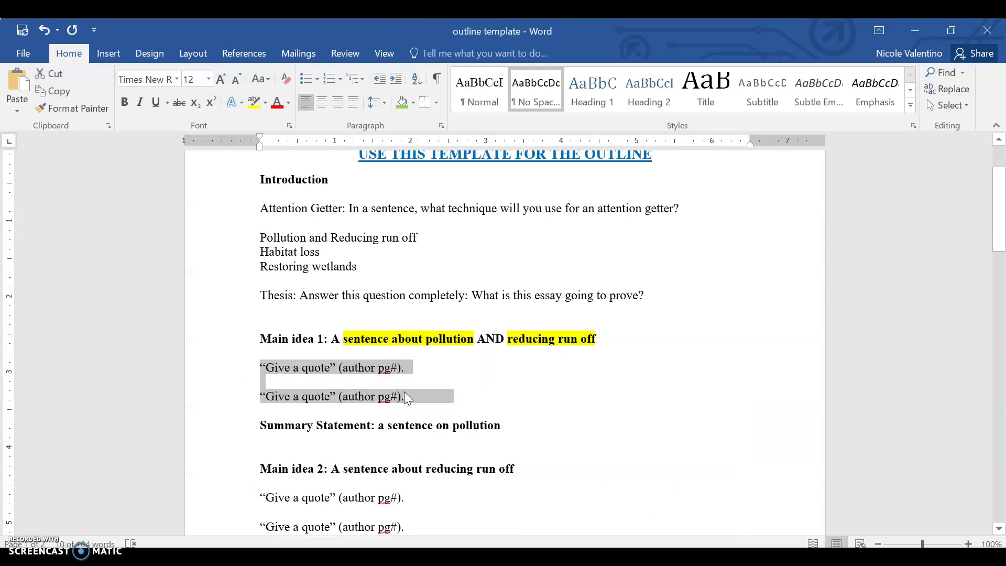
key("Right")
key("Return")
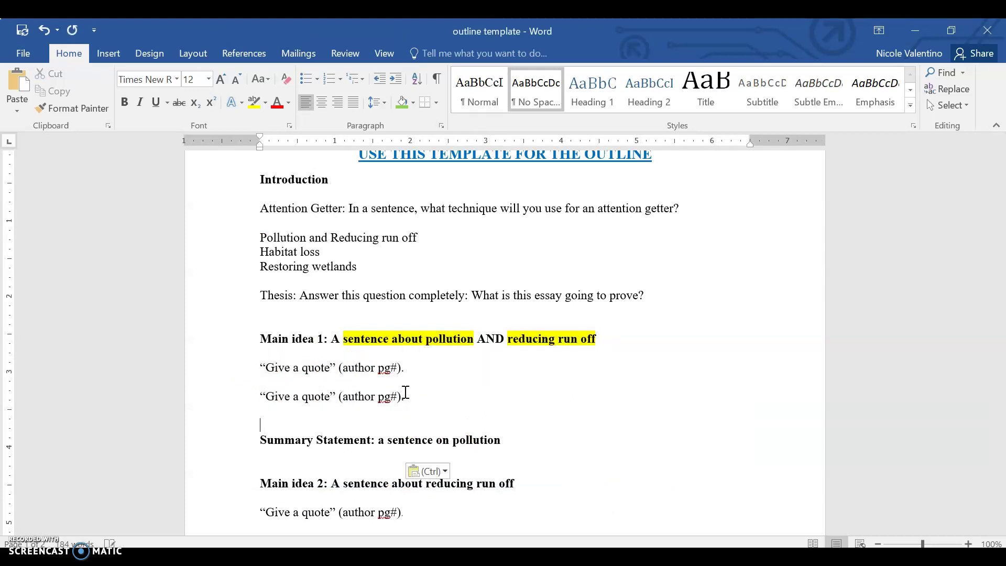
key("ctrl+v")
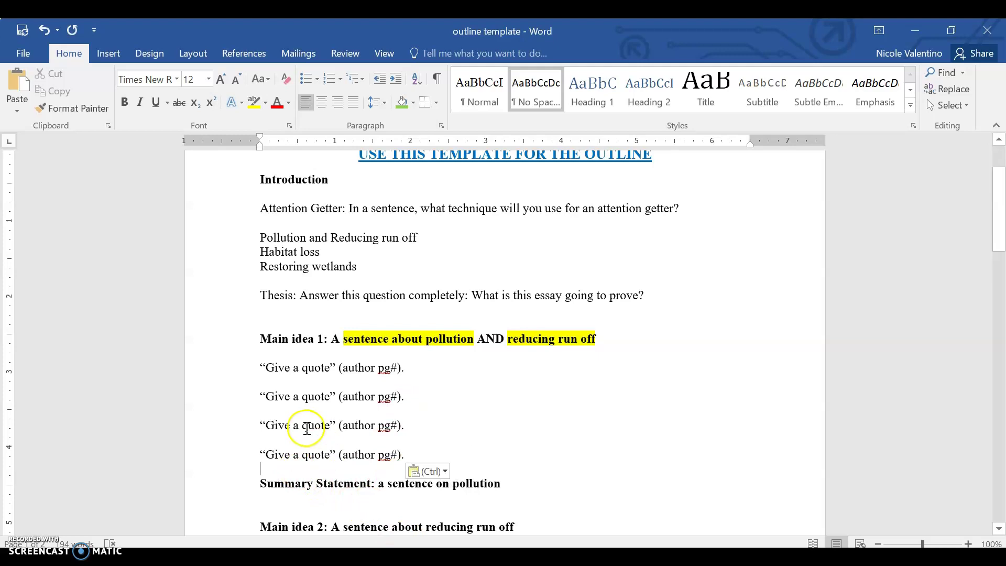
left_click_drag(266, 429, 407, 427)
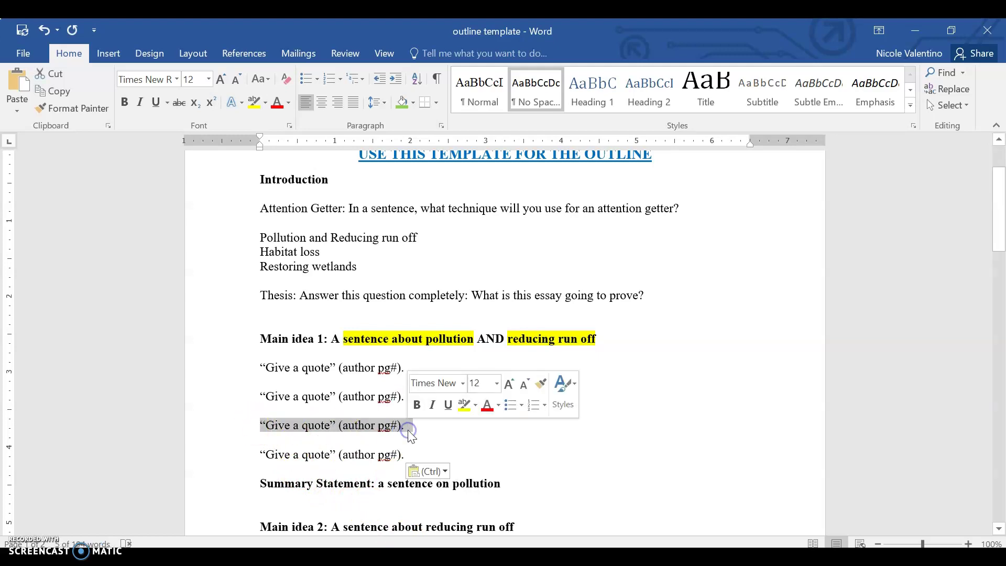
key("BackSpace")
key("BackSpace")
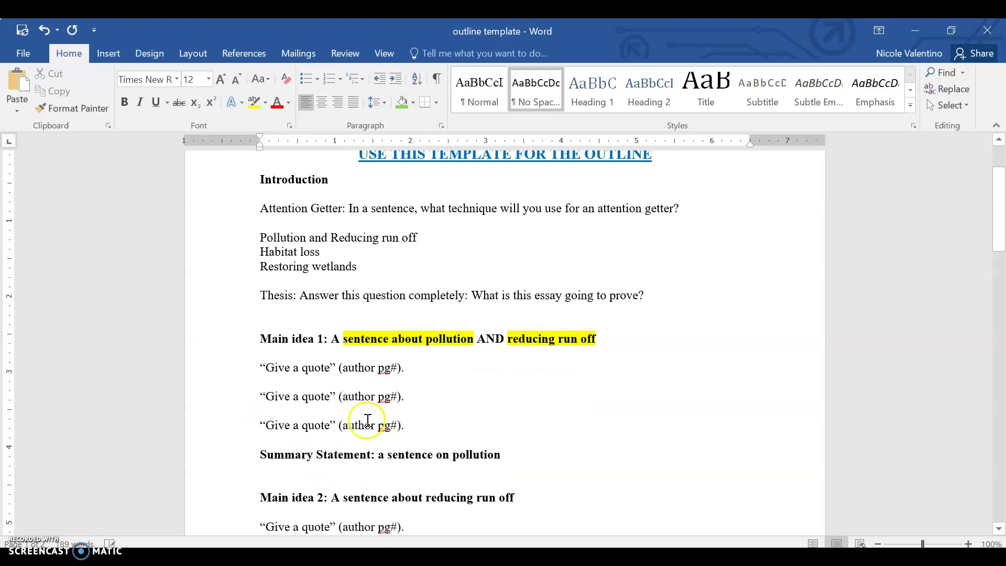
Check the (author pg#). citations in the second and third quote lines
left_click_drag(393, 425, 394, 427)
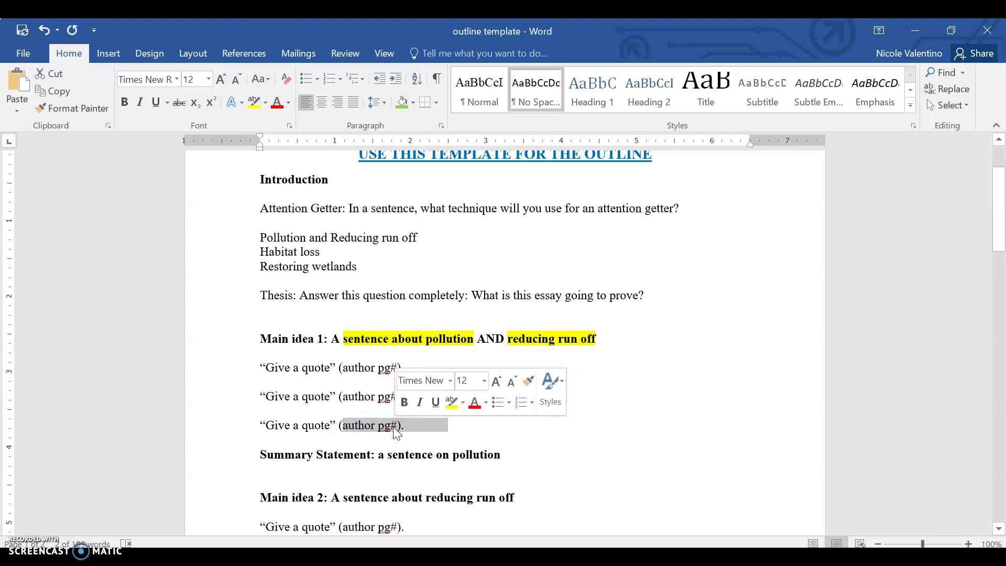
left_click(347, 405)
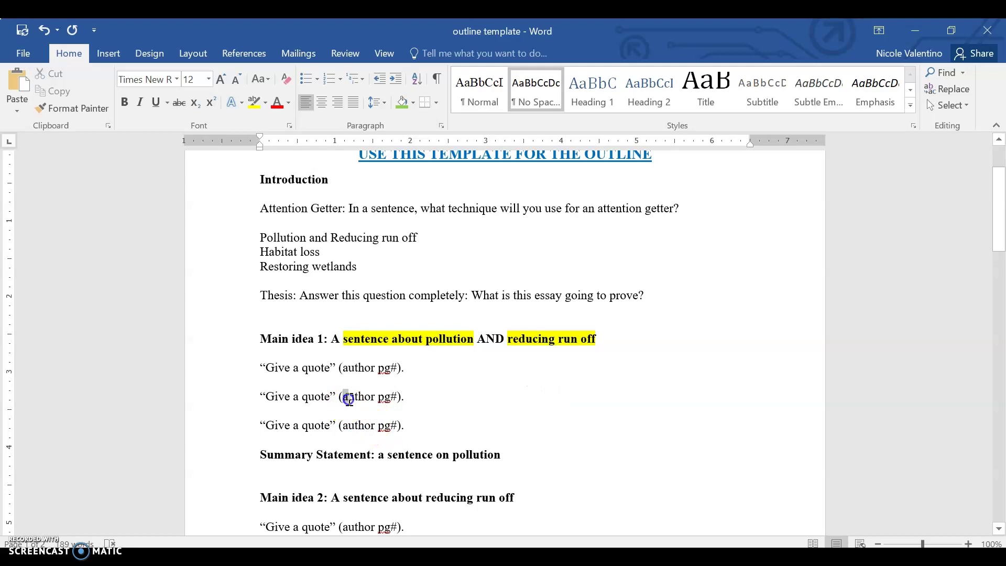
left_click_drag(395, 399, 396, 398)
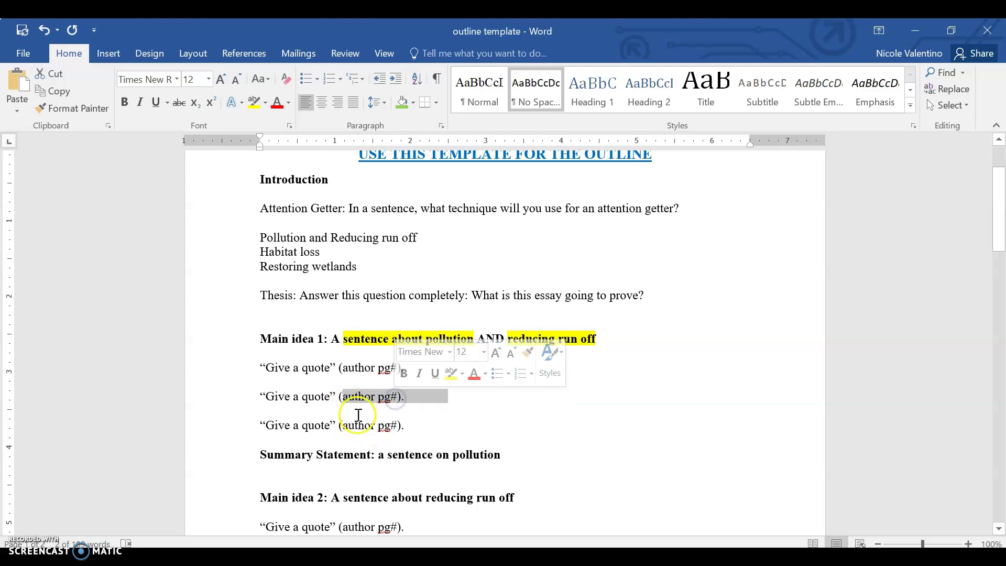
left_click(279, 389)
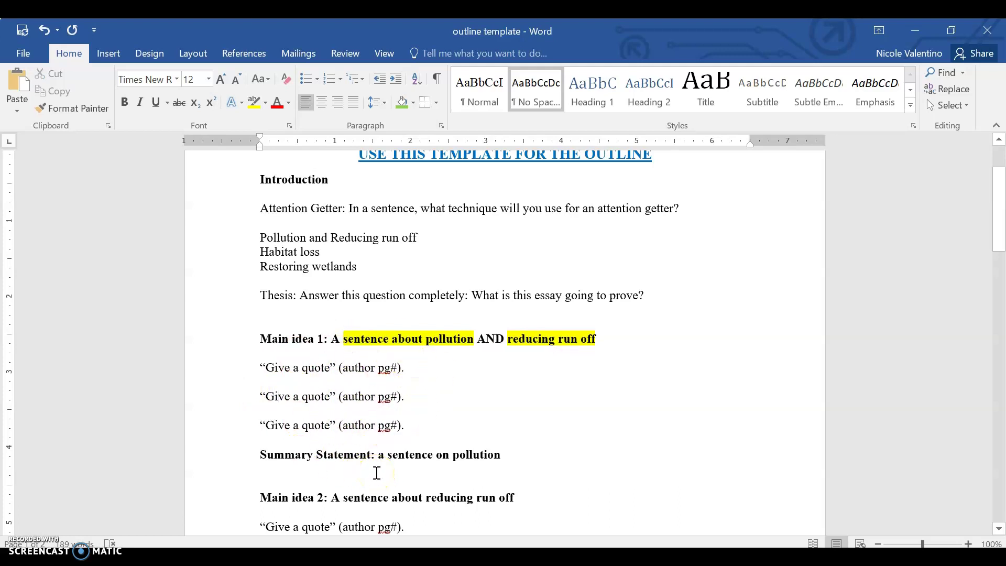
Undo the added quote lines under Main idea 1
left_click(407, 430)
left_click_drag(1002, 214, 1002, 240)
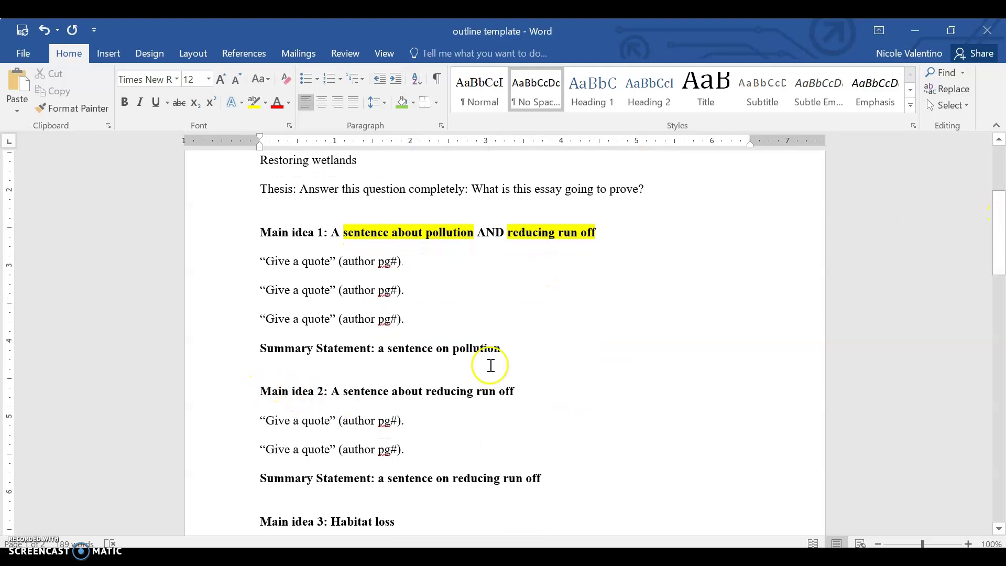
left_click(42, 30)
left_click(42, 32)
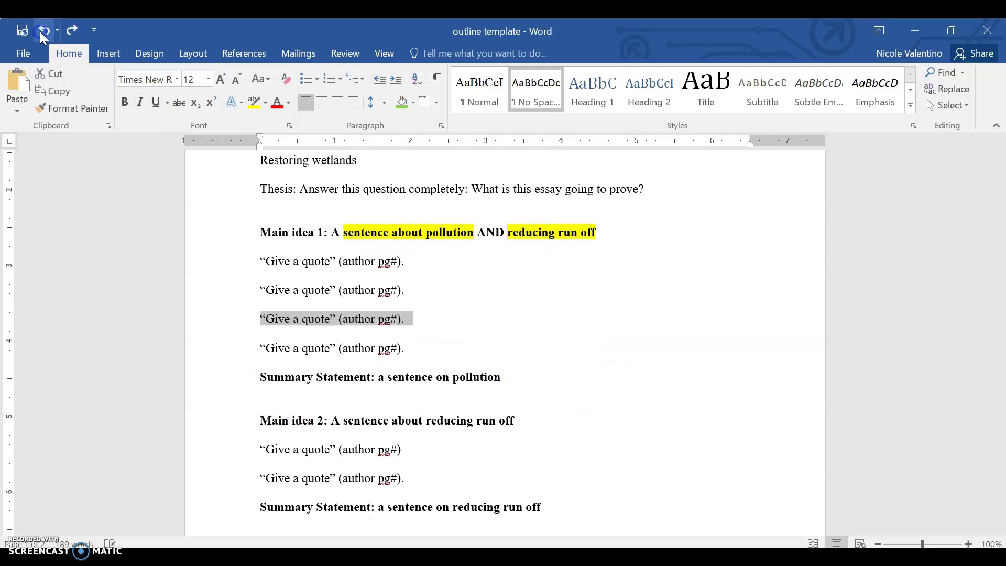
left_click(42, 32)
left_click(42, 32)
Undo the yellow highlights, the 'AND reducing run off' edit and the joined topic line, then show the Matrix Chart
left_click(40, 32)
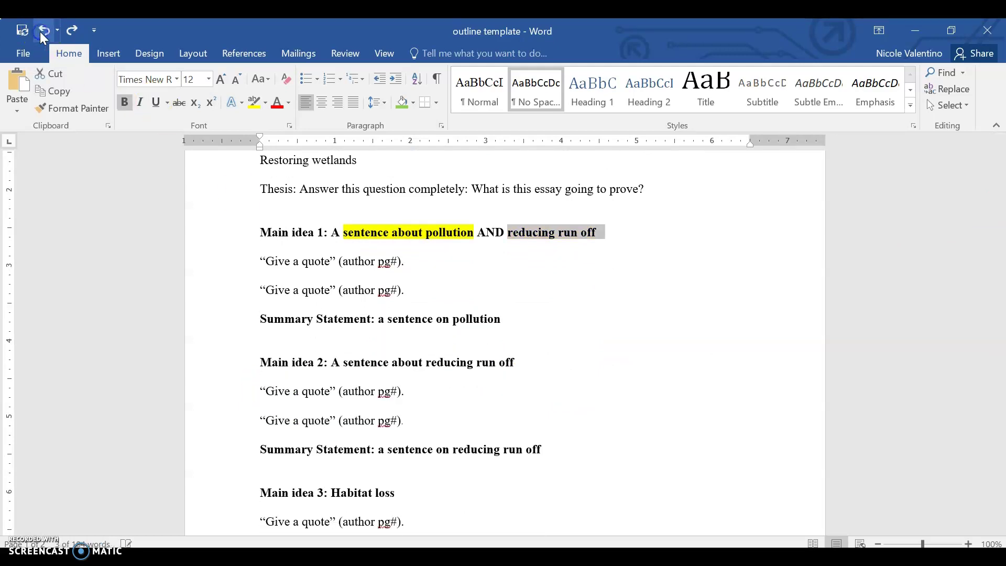
left_click(40, 31)
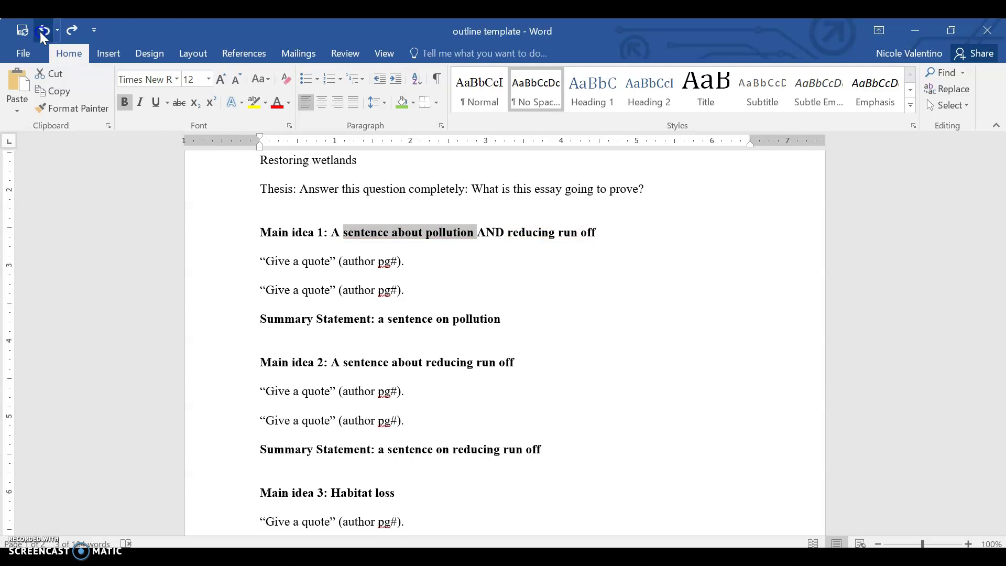
left_click(40, 32)
left_click(40, 32)
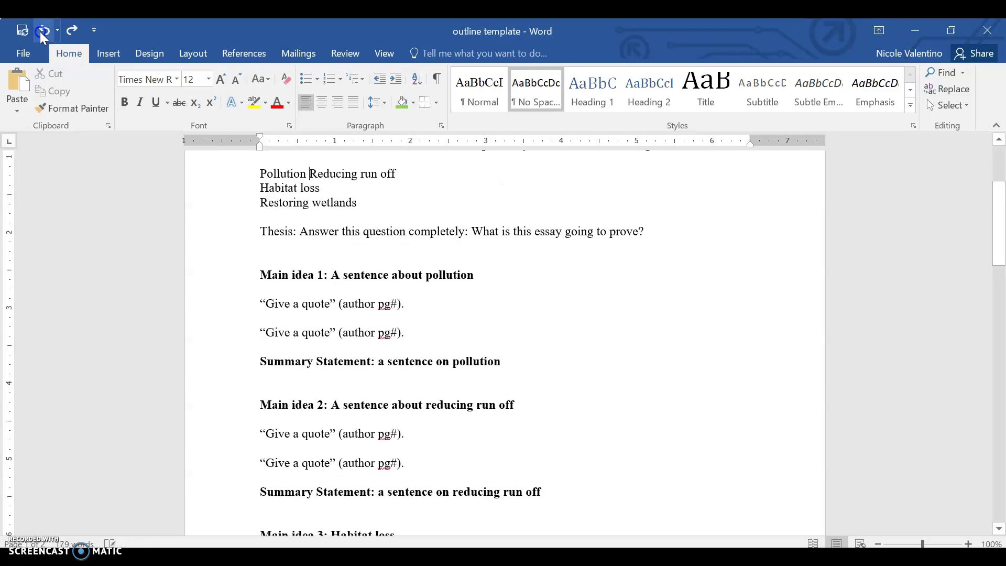
left_click(40, 32)
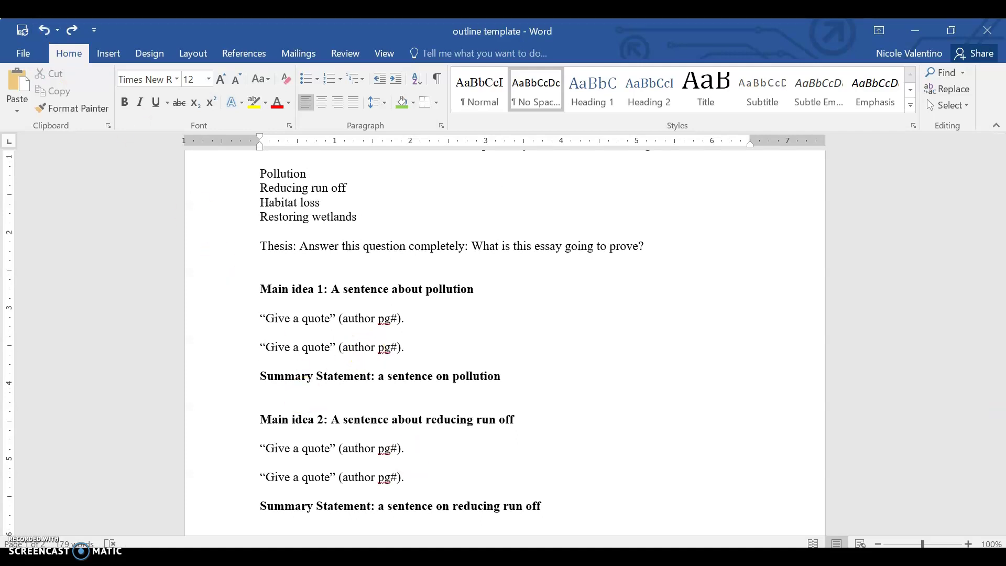
left_click(467, 496)
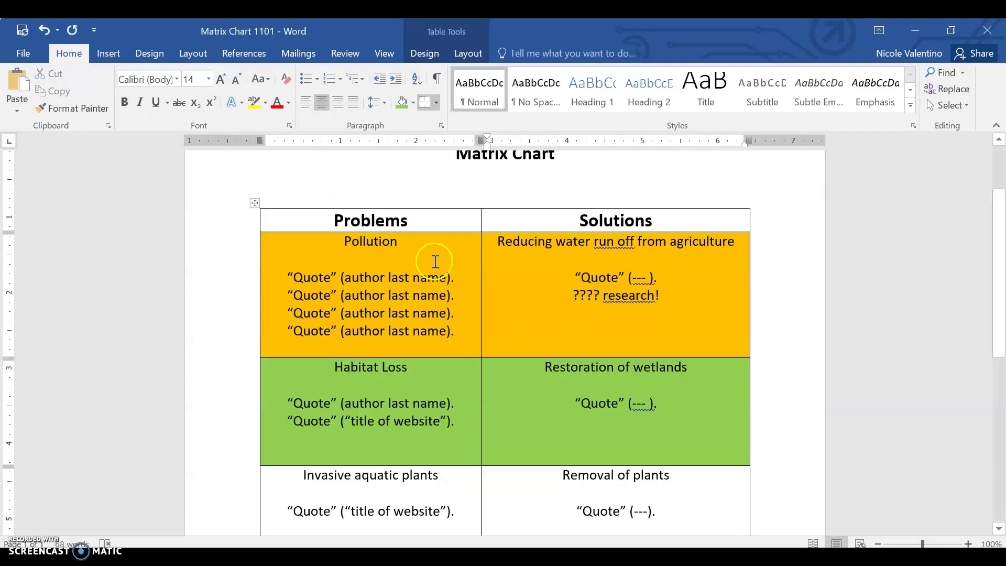
scroll(804, 231, "down", 2)
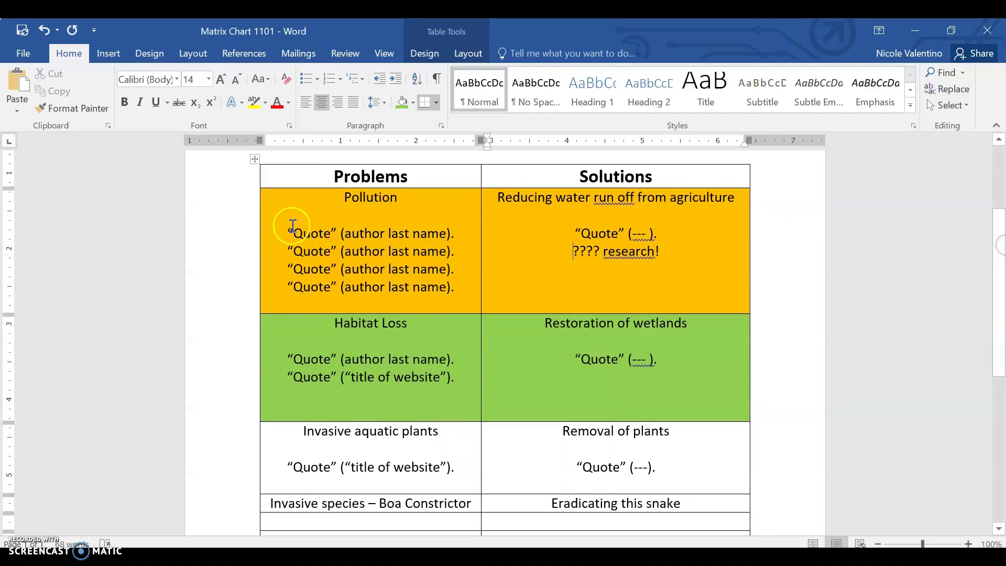
left_click_drag(315, 239, 454, 286)
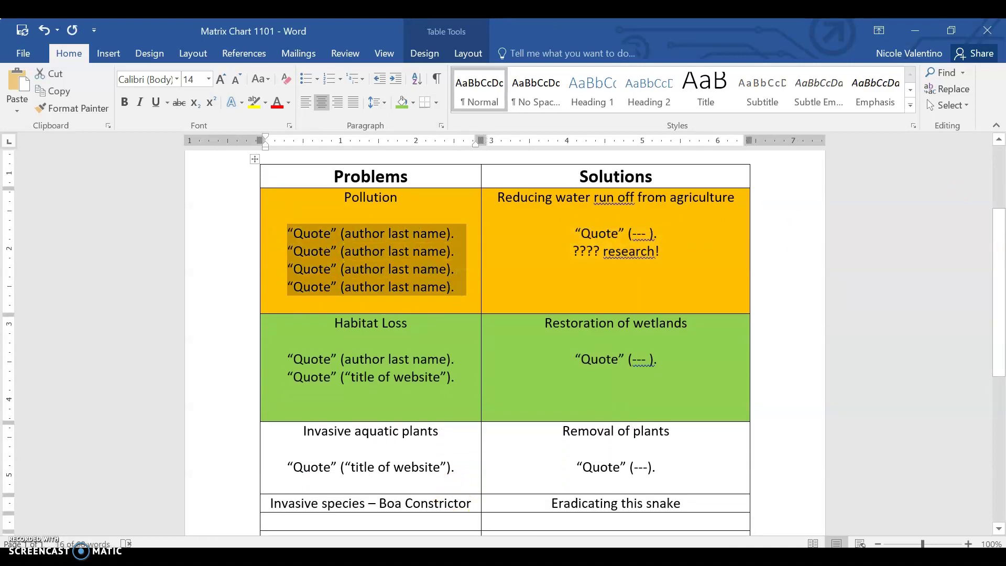
mouse_move(483, 546)
left_click(622, 485)
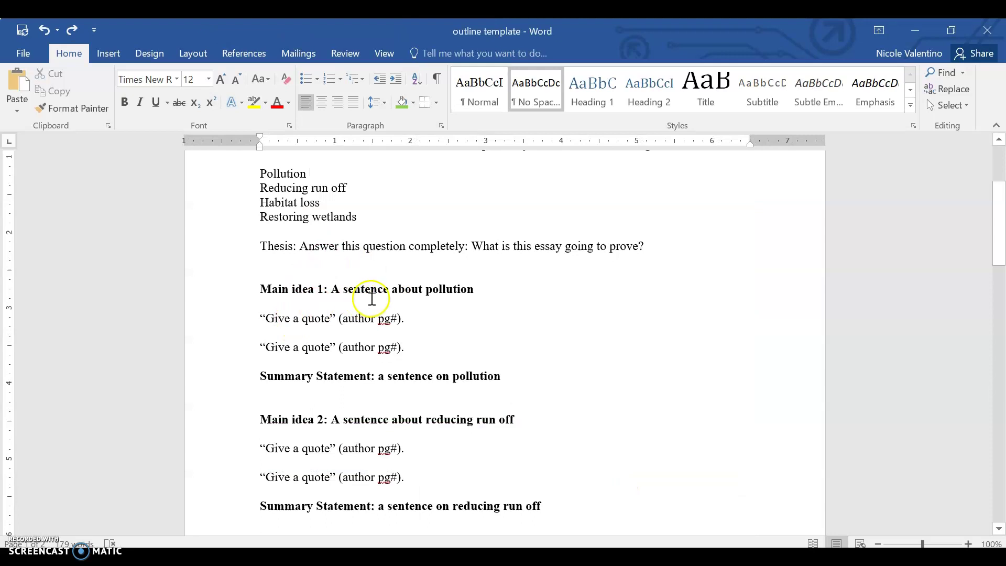
left_click_drag(392, 289, 468, 288)
left_click_drag(999, 240, 999, 272)
left_click_drag(260, 299, 417, 333)
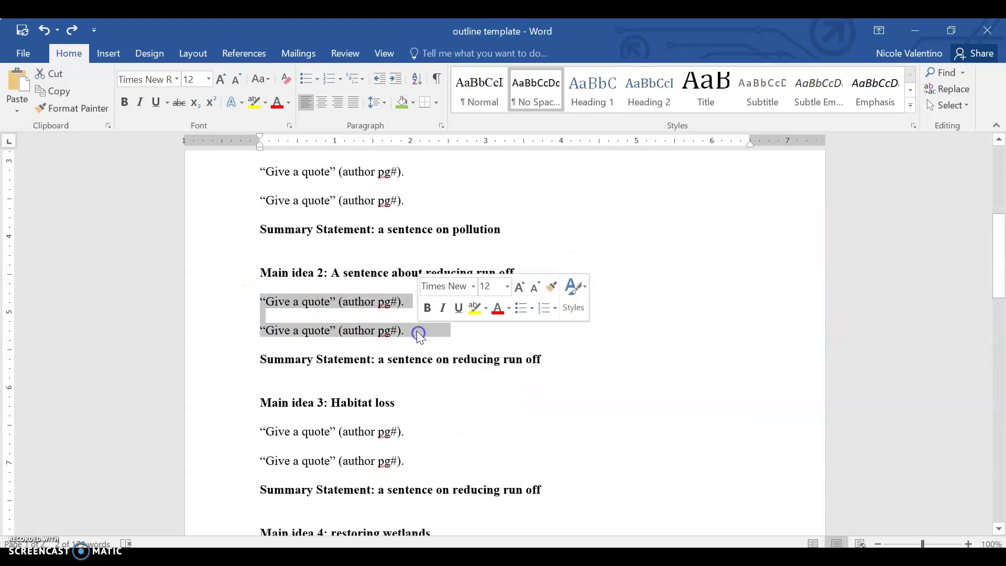
left_click(428, 412)
left_click_drag(332, 404, 379, 404)
left_click(461, 517)
left_click_drag(290, 359, 437, 397)
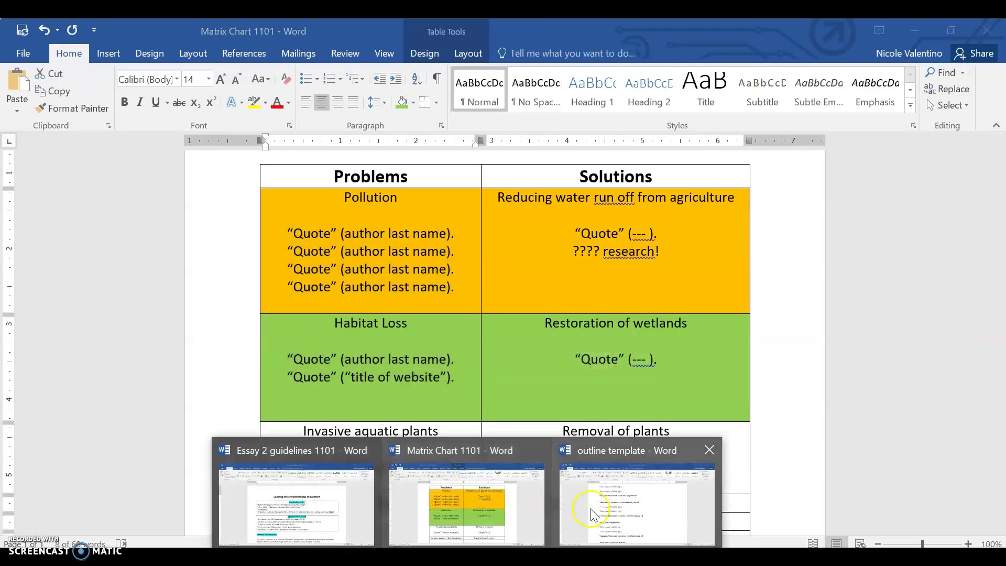
left_click(601, 508)
left_click_drag(264, 425, 406, 461)
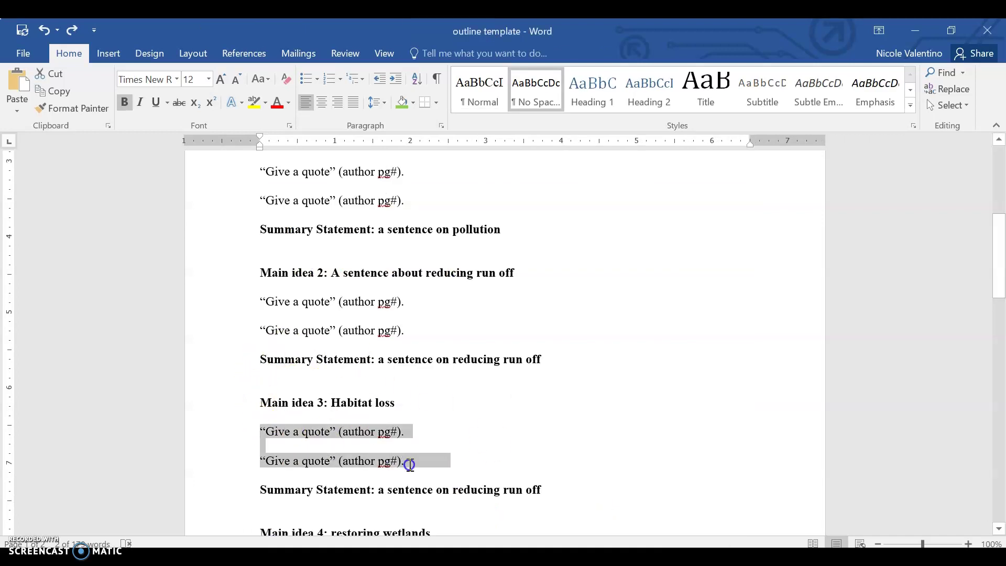
left_click(627, 490)
left_click_drag(999, 252, 999, 294)
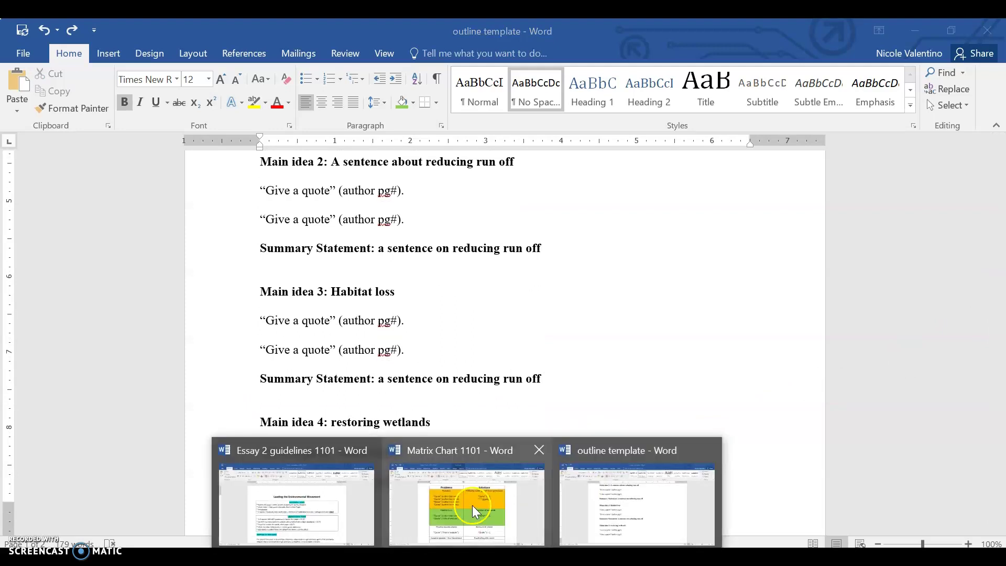
left_click(473, 505)
left_click(427, 269)
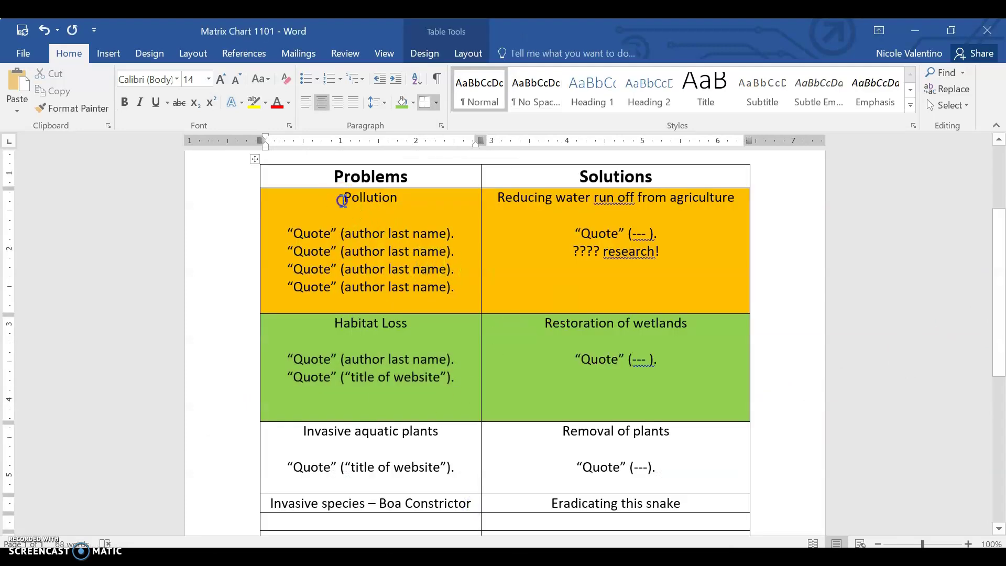
left_click(587, 232)
left_click(545, 461)
left_click_drag(340, 244, 375, 291)
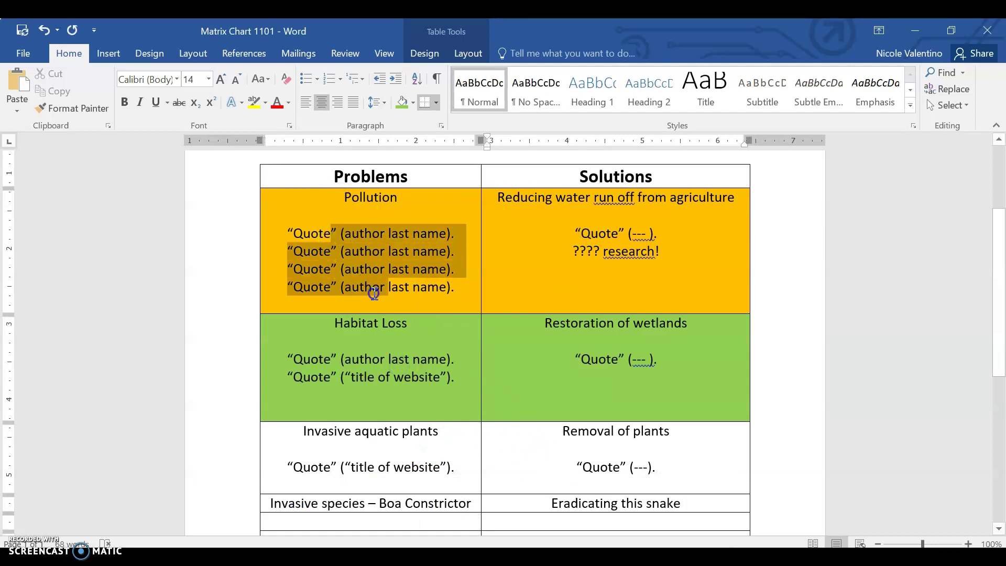
left_click(447, 473)
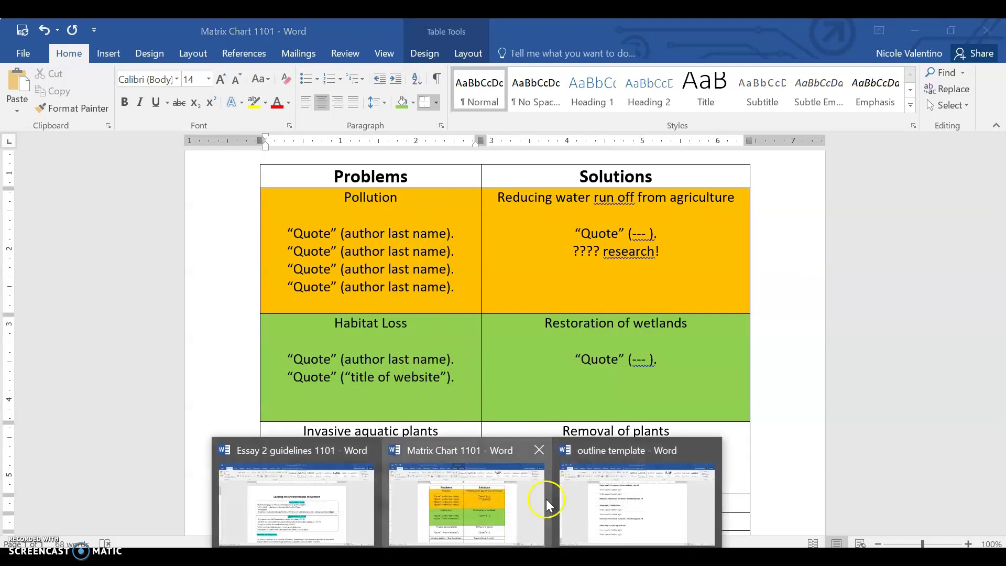
left_click(631, 493)
left_click_drag(1000, 283, 1000, 250)
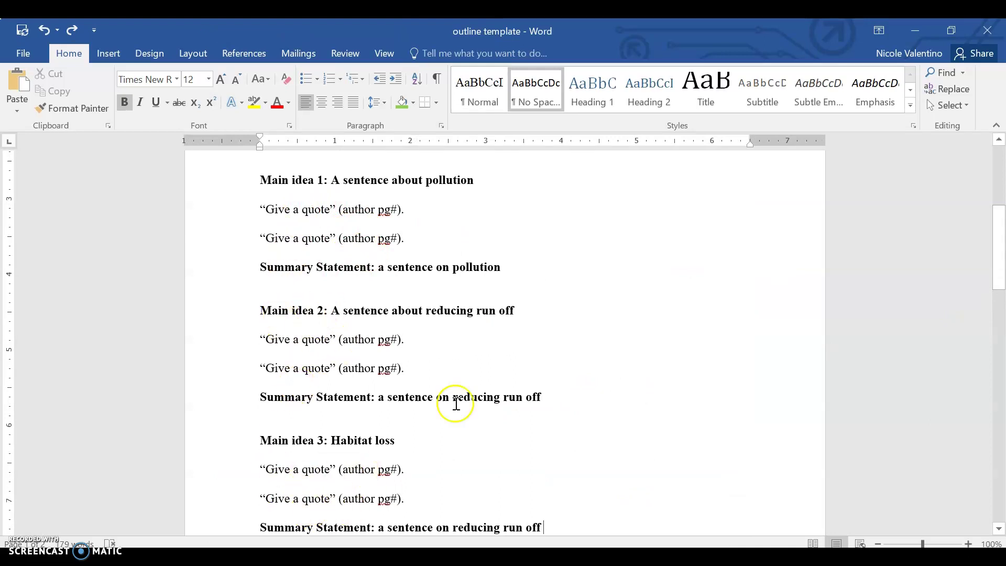
Highlight the Pollution topic and 'pollution' in Main idea 1 yellow
left_click_drag(1000, 246, 999, 277)
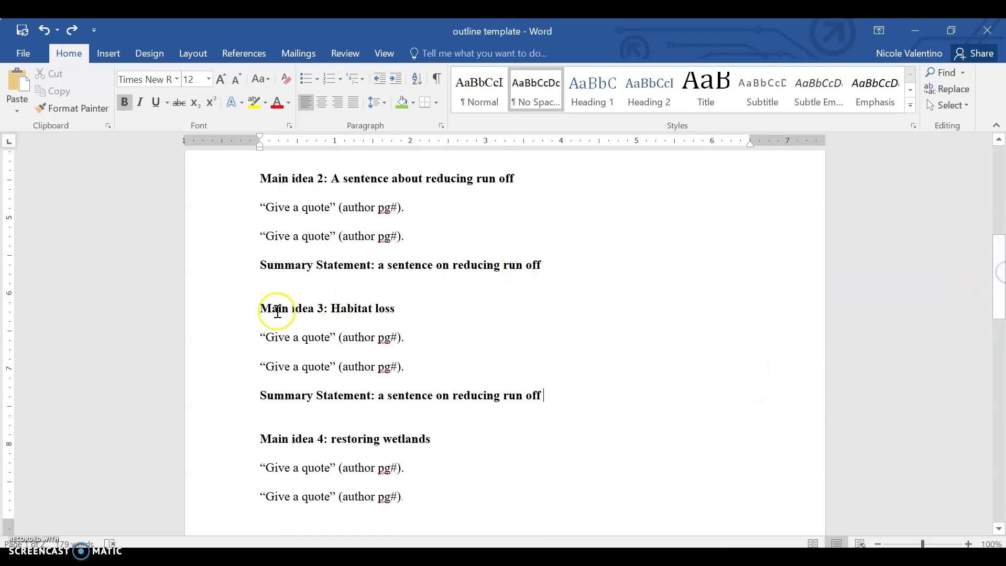
left_click_drag(260, 309, 395, 308)
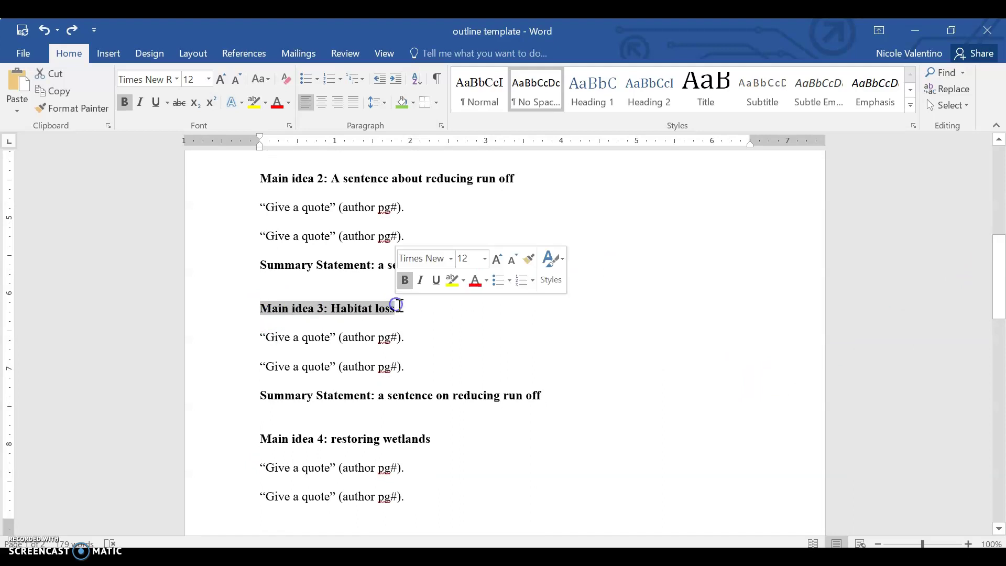
left_click(449, 287)
left_click_drag(1001, 261, 1001, 181)
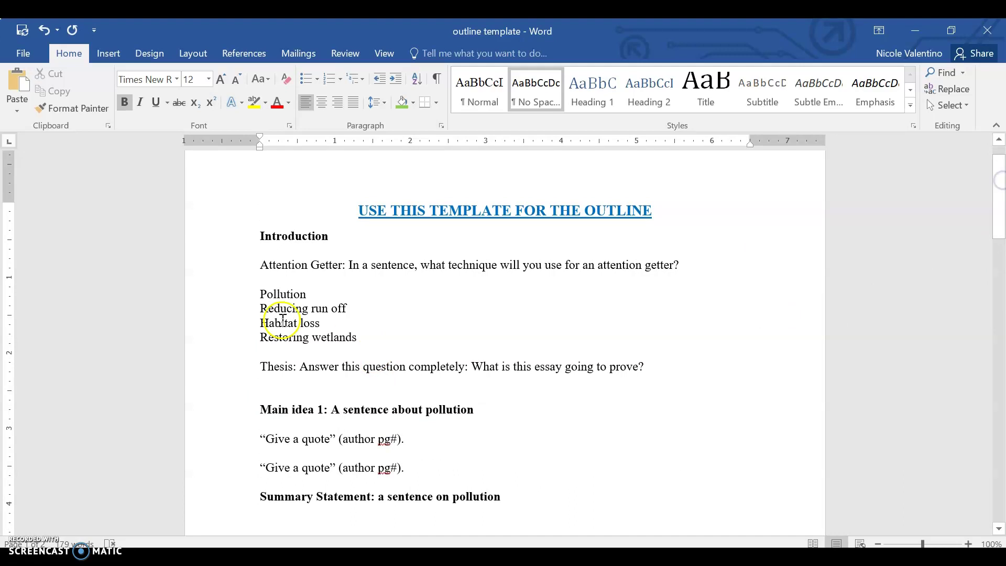
left_click_drag(257, 293, 318, 293)
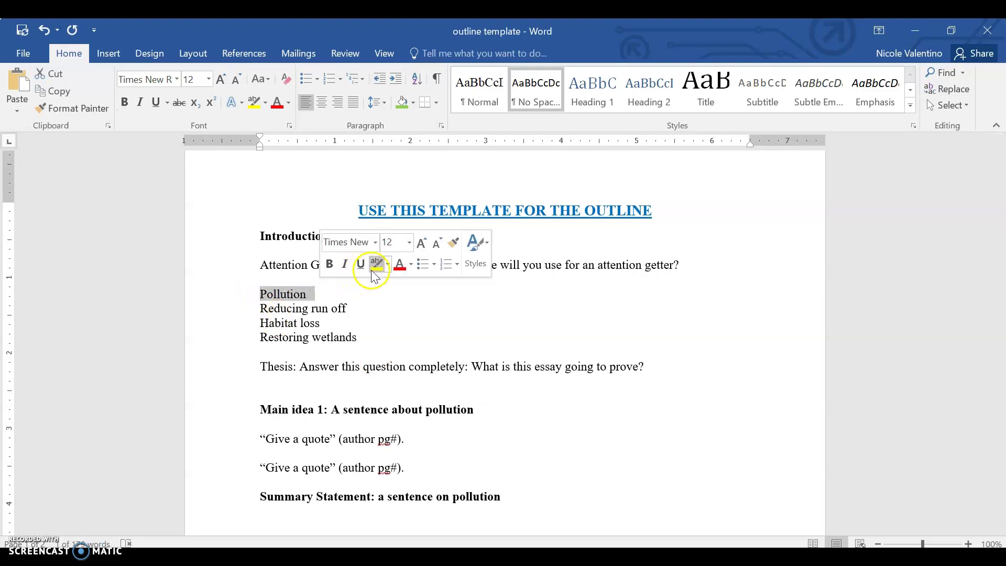
left_click(373, 271)
double_click(457, 414)
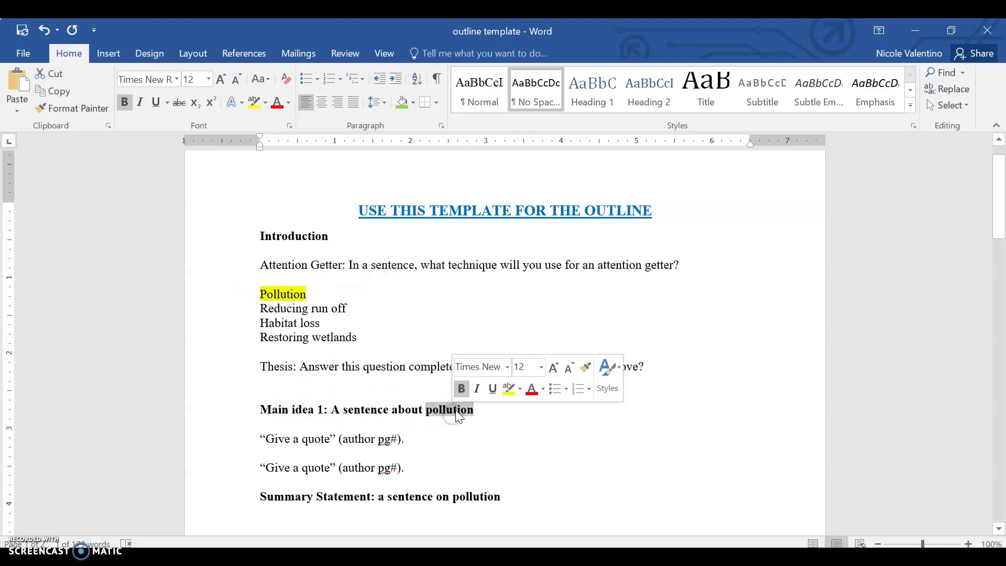
left_click(509, 389)
Highlight Reducing run off bright green in the topic list and in Main idea 2
left_click_drag(261, 309, 363, 307)
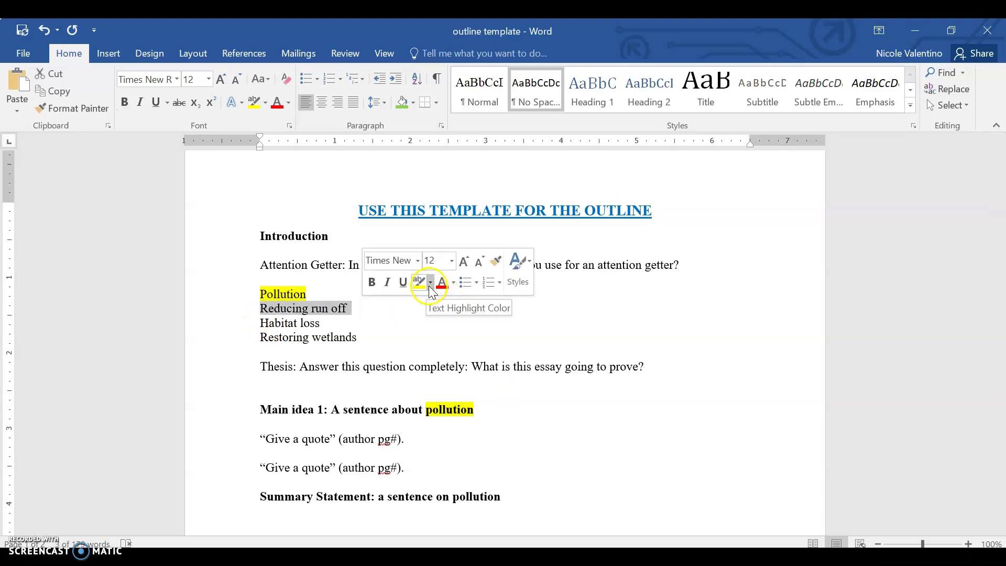
left_click(430, 286)
left_click(445, 300)
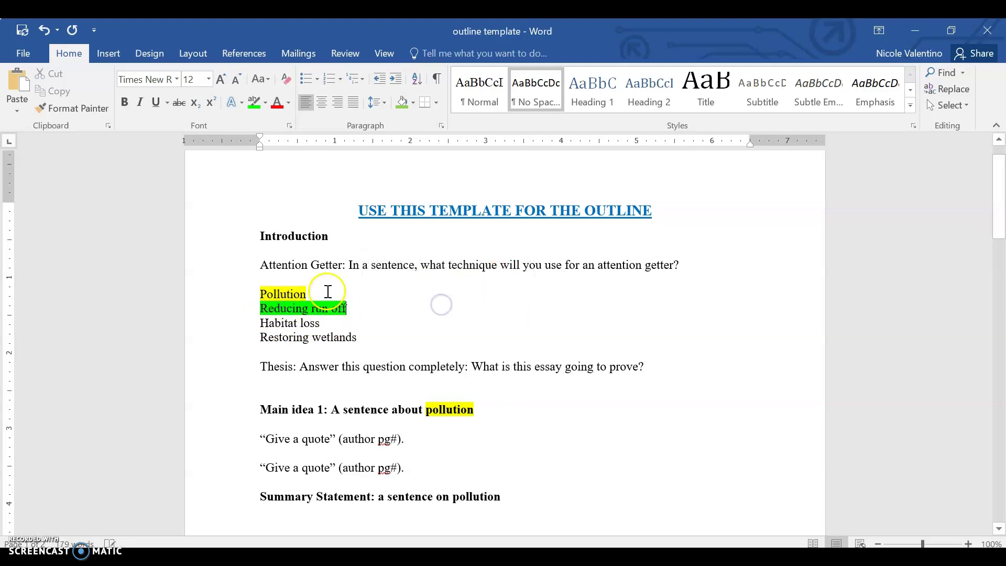
scroll(505, 352, "down", 3)
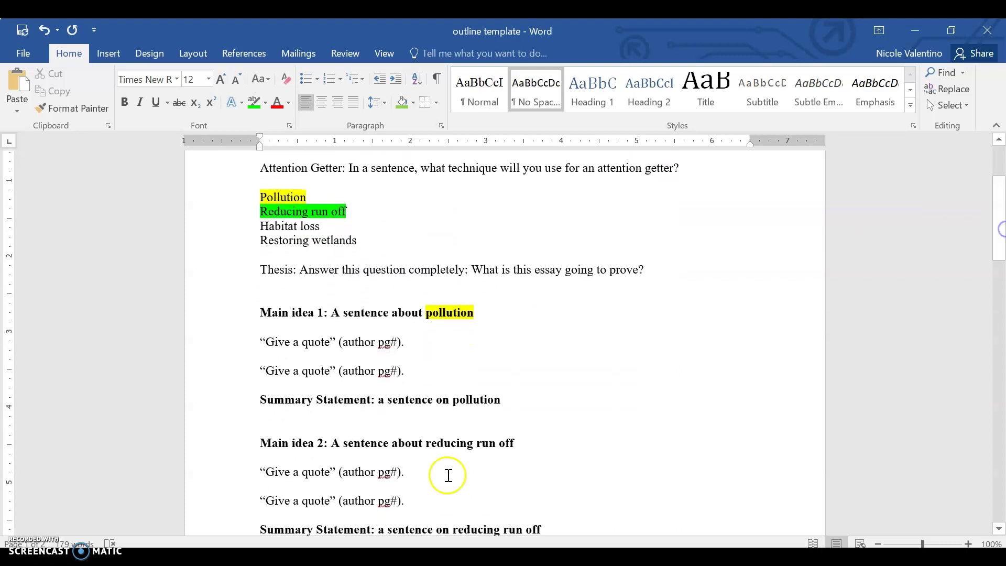
left_click_drag(426, 443, 514, 441)
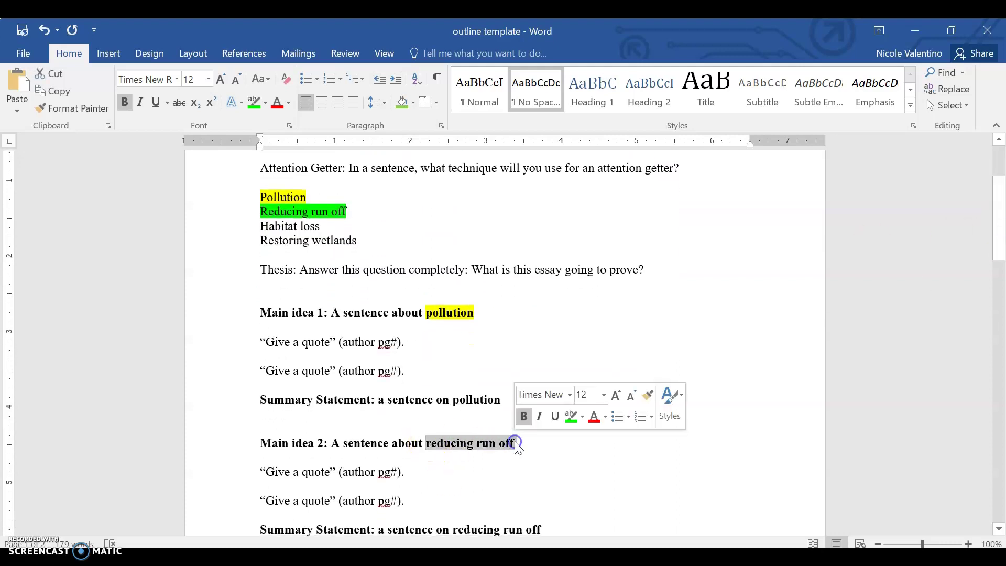
left_click(571, 419)
Highlight Habitat loss and the Main idea 3: Habitat loss heading turquoise
left_click_drag(261, 226, 325, 228)
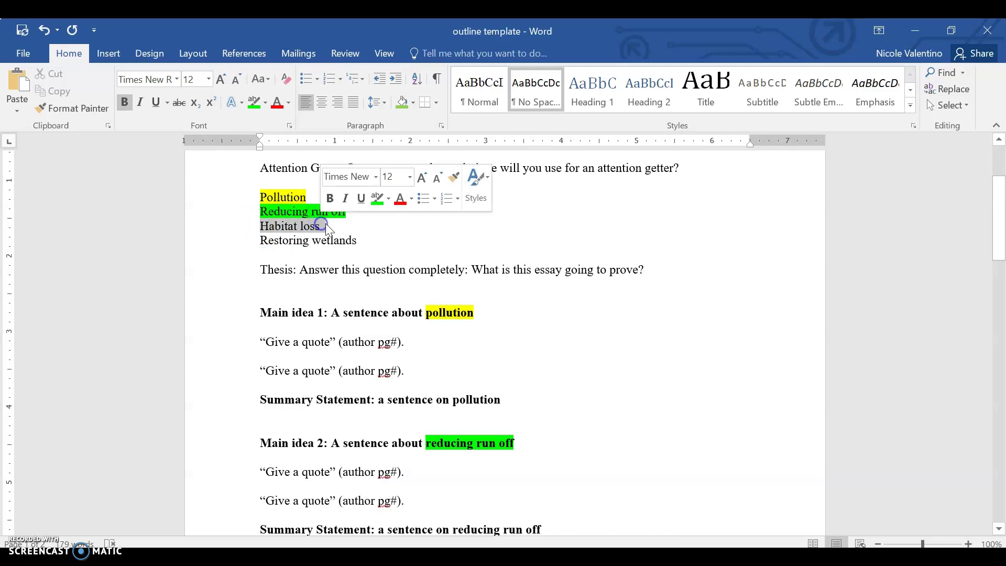
left_click(382, 202)
left_click(388, 200)
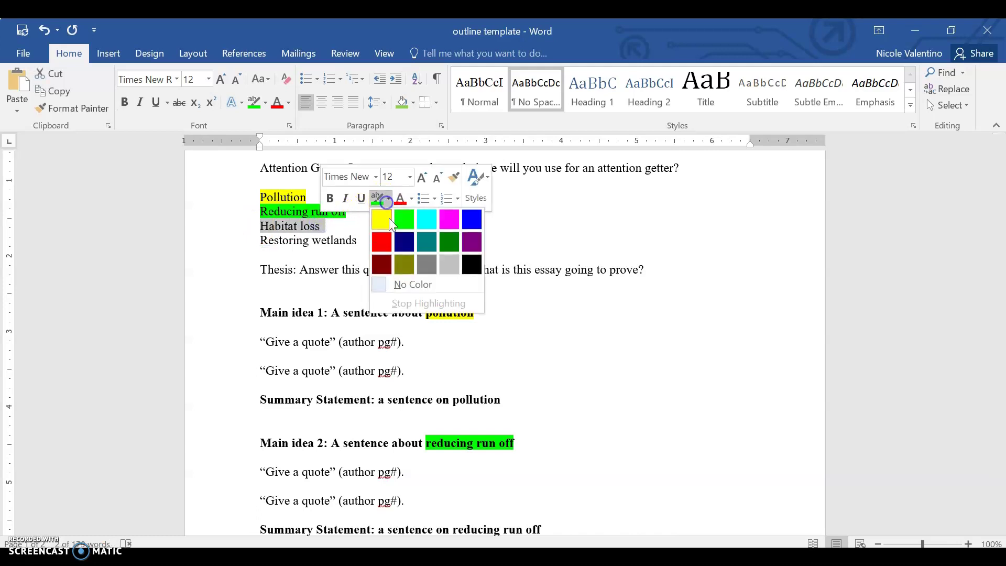
left_click(418, 221)
left_click_drag(999, 226, 999, 260)
left_click_drag(260, 455, 408, 454)
left_click(463, 427)
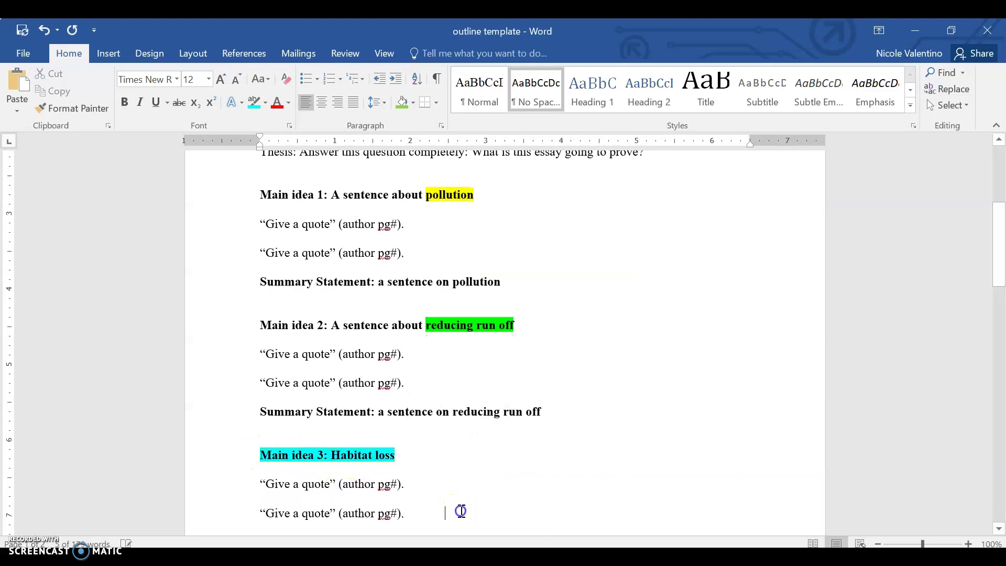
left_click_drag(998, 270, 999, 224)
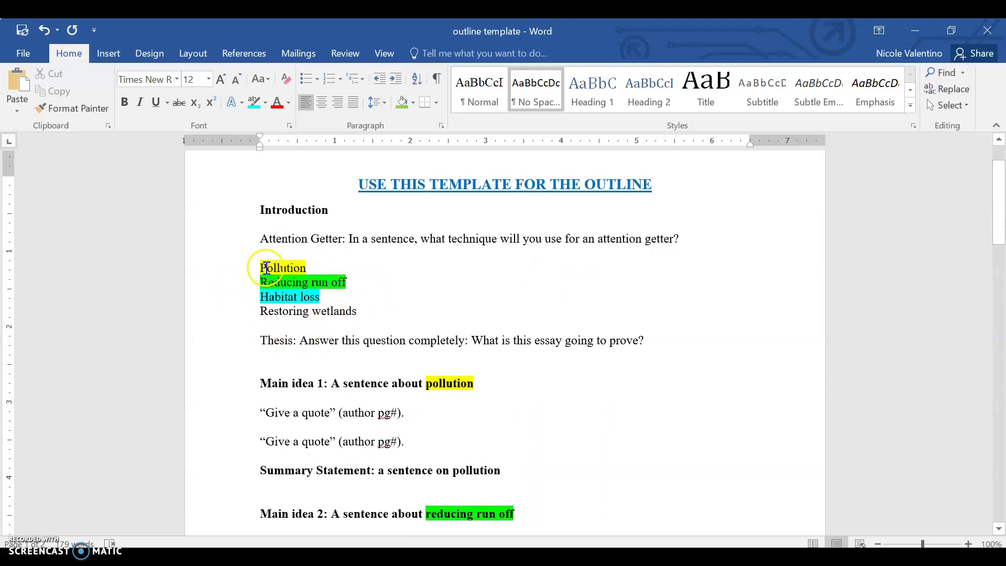
Review the Pollution topic and the Main idea 1 and Main idea 3 headings
left_click_drag(298, 272, 299, 271)
left_click(272, 295)
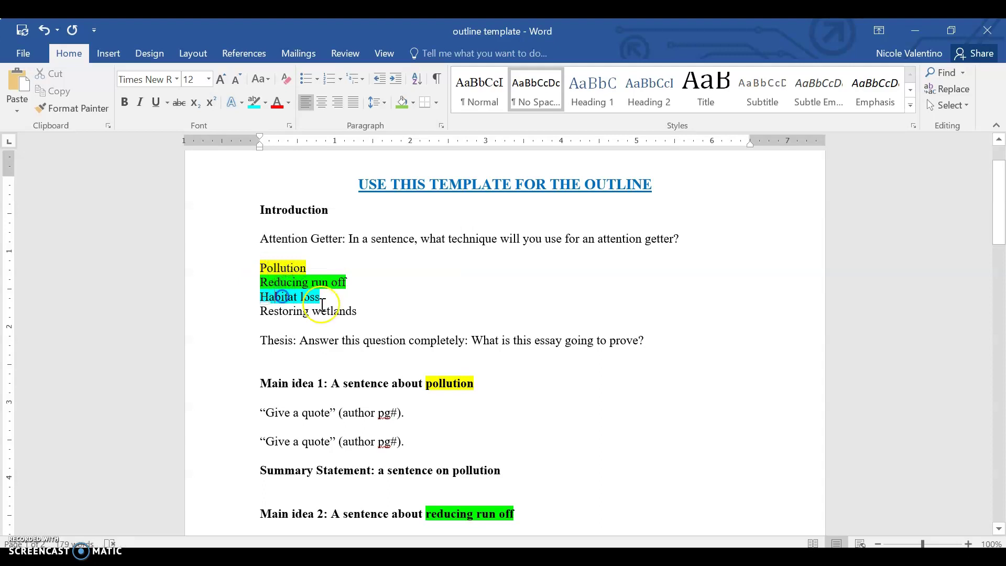
left_click(435, 377)
scroll(926, 250, "down", 6)
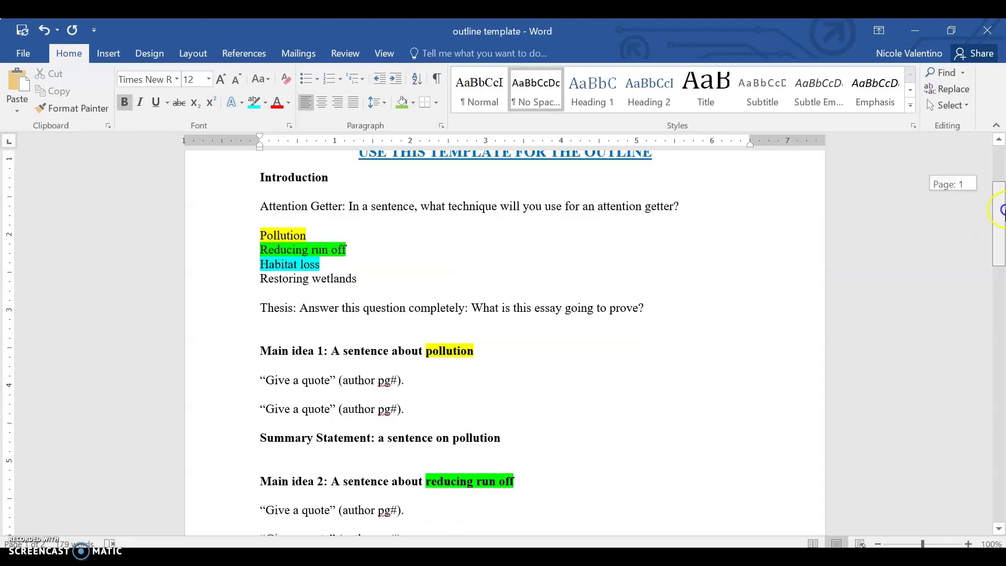
left_click(281, 446)
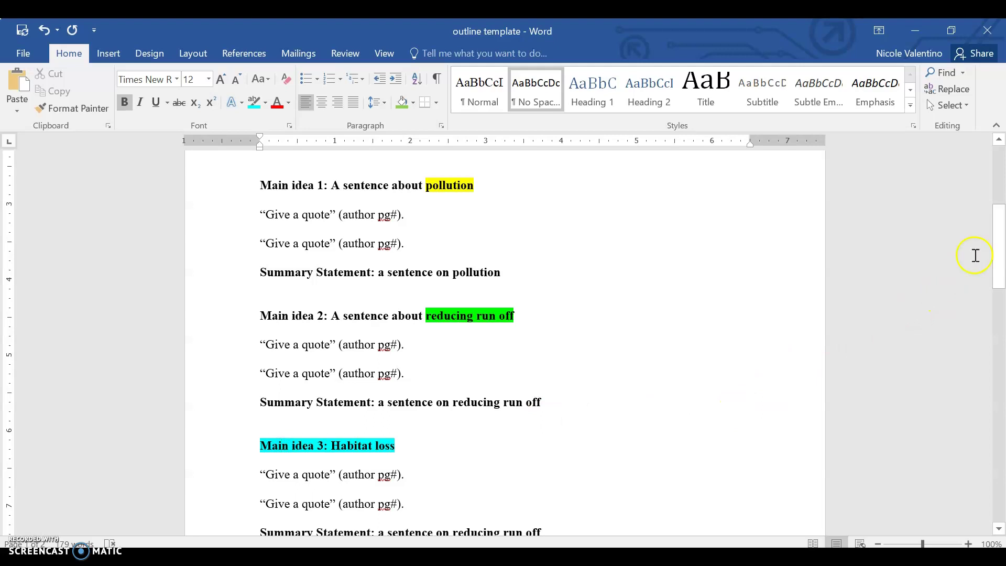
scroll(943, 241, "down", 3)
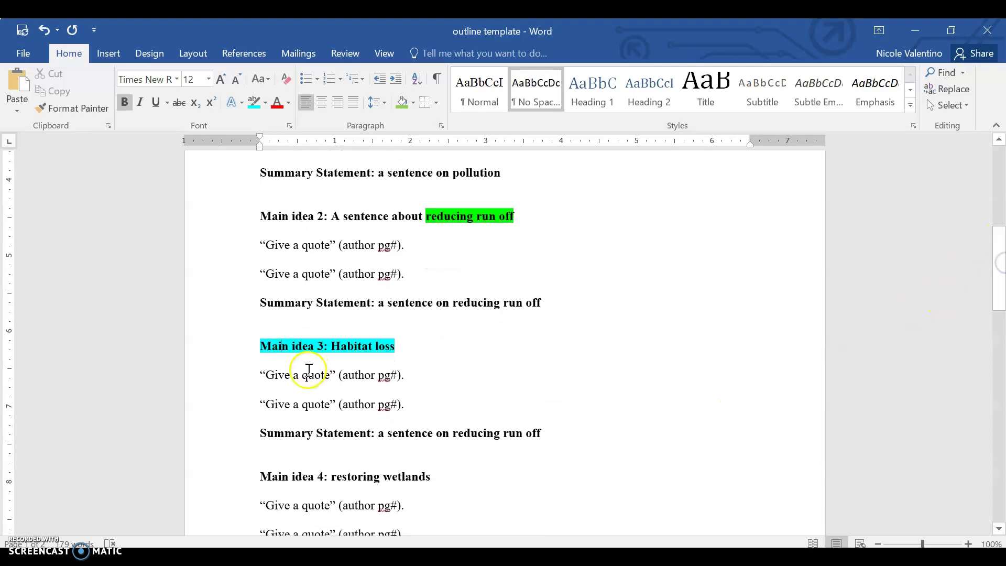
left_click_drag(261, 346, 407, 346)
Replace 'reducing run off' with 'habitat loss' in the Main idea 3 summary statement
left_click_drag(279, 442, 541, 435)
left_click_drag(454, 434, 559, 433)
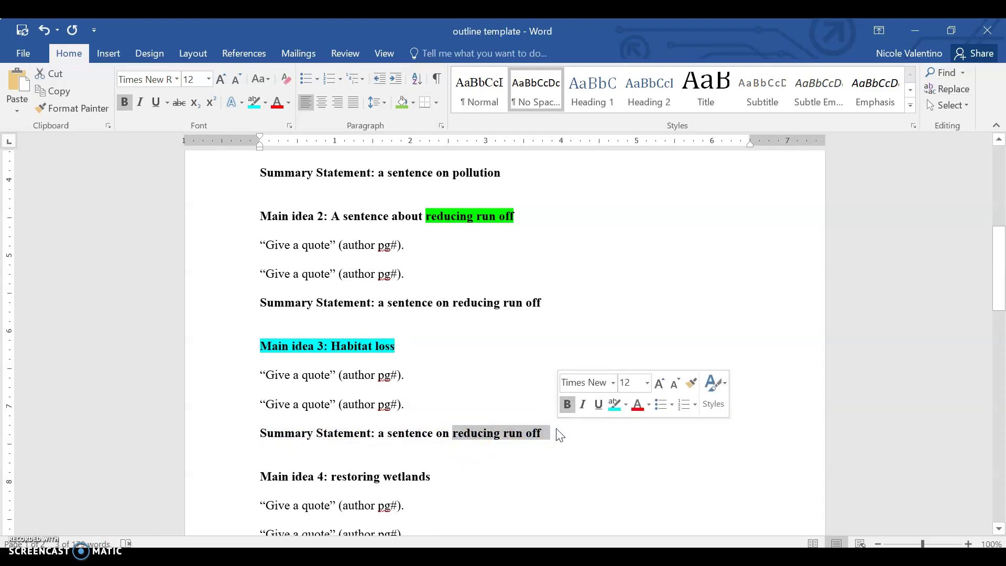
type("habitat")
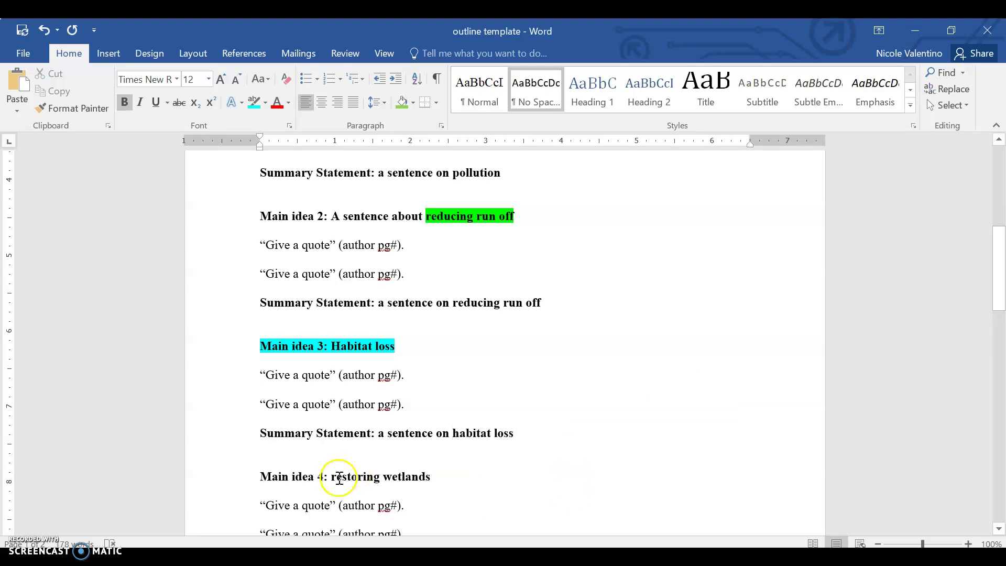
left_click_drag(331, 477, 430, 476)
left_click(552, 520)
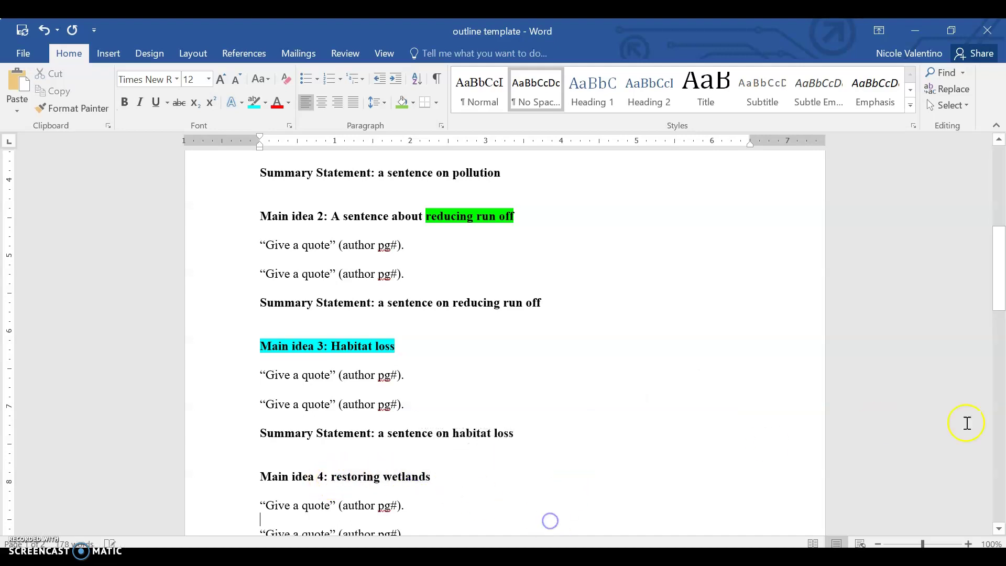
left_click_drag(996, 275, 1001, 393)
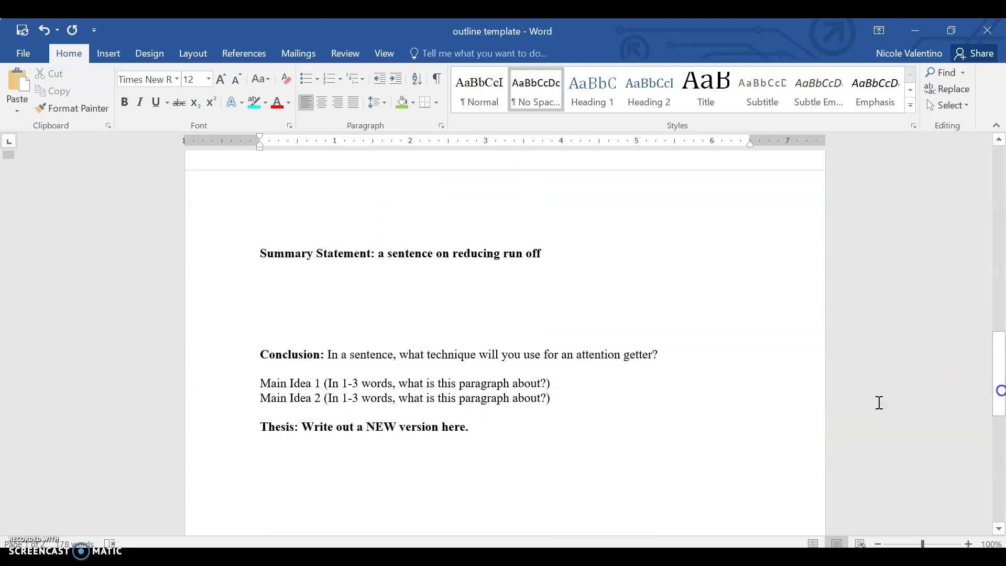
Delete the two Main Idea placeholder lines in the conclusion
left_click_drag(259, 383, 566, 393)
key("BackSpace")
left_click_drag(999, 377, 999, 218)
Copy the four highlighted topic lines onto the blank line below the Conclusion prompt
left_click_drag(269, 232, 360, 285)
key("ctrl+c")
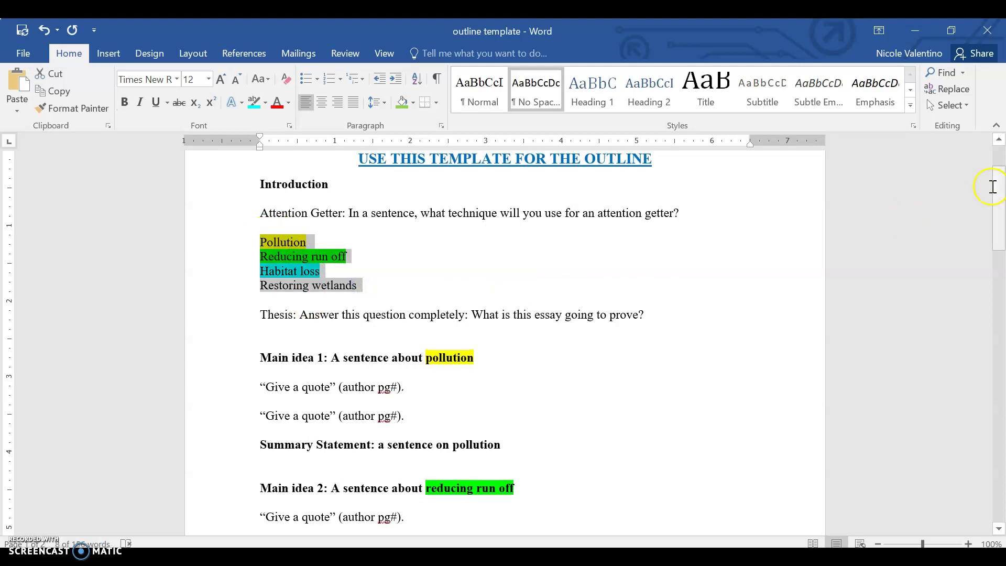
left_click_drag(999, 207, 1002, 404)
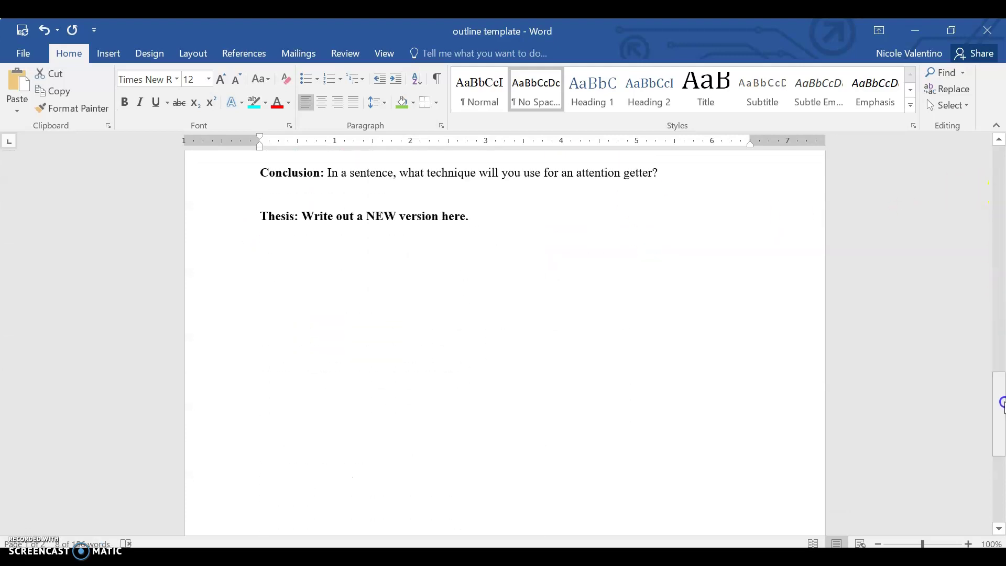
left_click(445, 195)
key("ctrl+v")
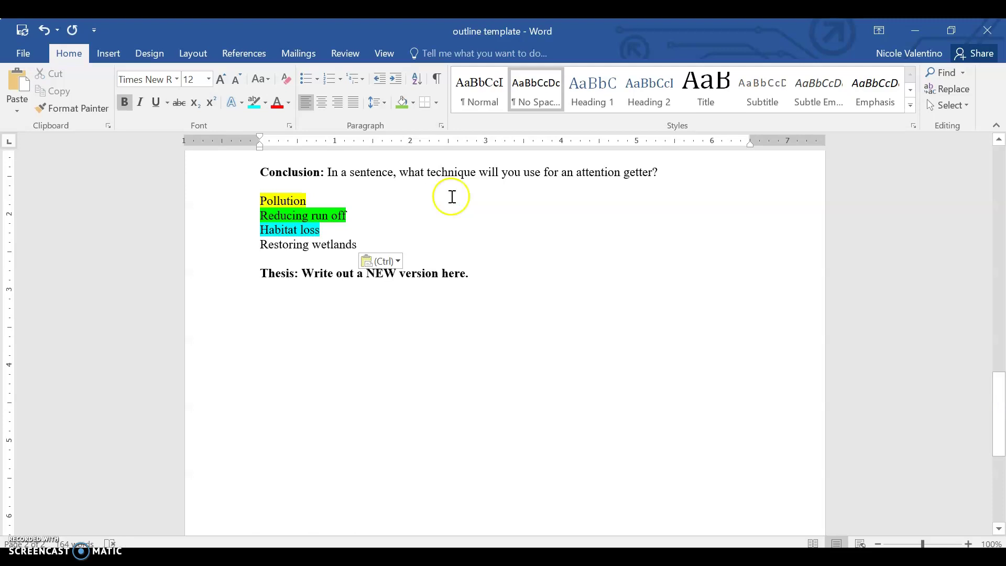
Review the Conclusion prompt's question and the Attention Getter question
left_click_drag(329, 173, 576, 173)
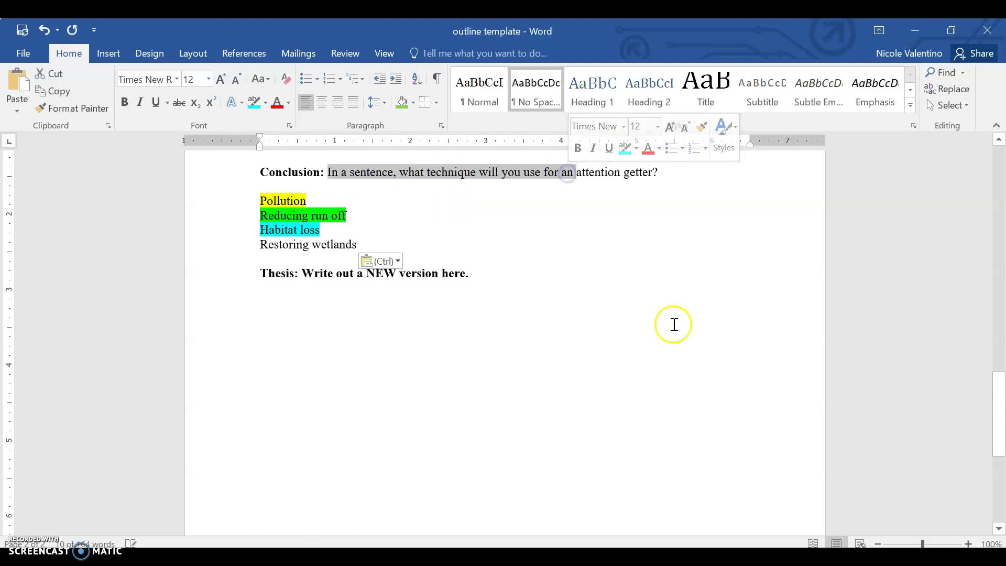
left_click_drag(998, 398, 964, 162)
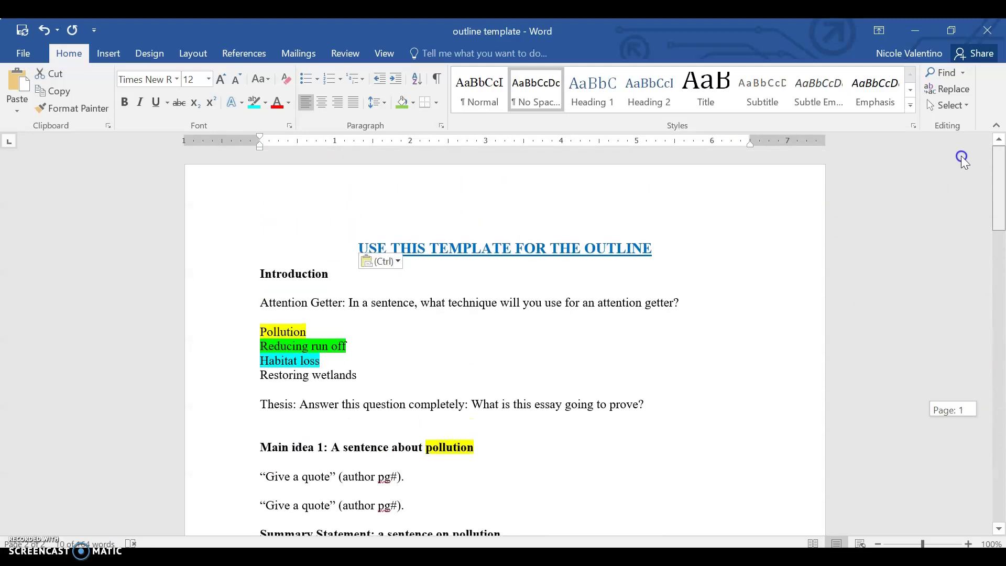
left_click_drag(449, 303, 694, 303)
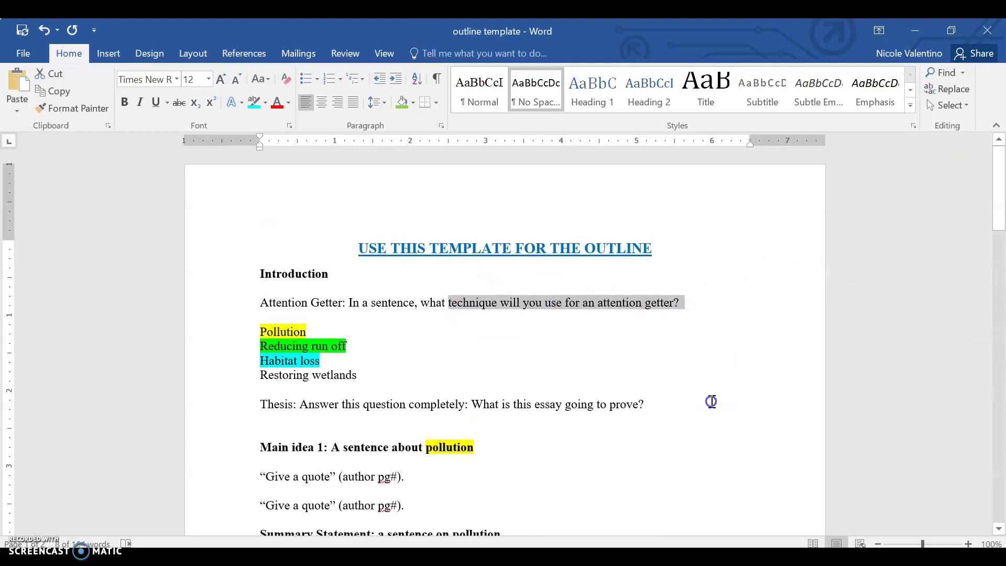
Type 'WHY business? Organization? Lobbying? Government agency? Local ?' over the Thesis prompt
left_click_drag(299, 404, 659, 405)
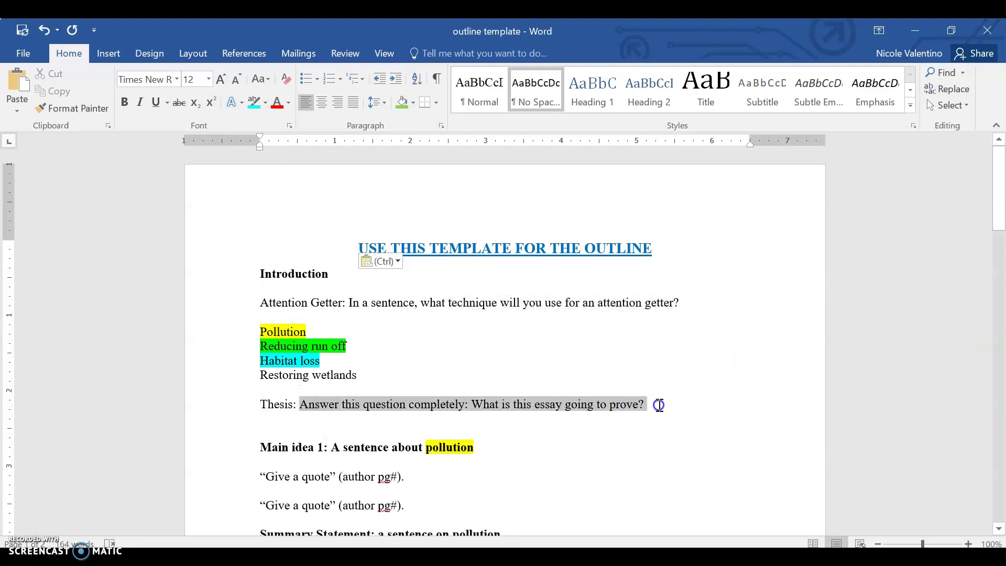
type("WHY business? Organization? L")
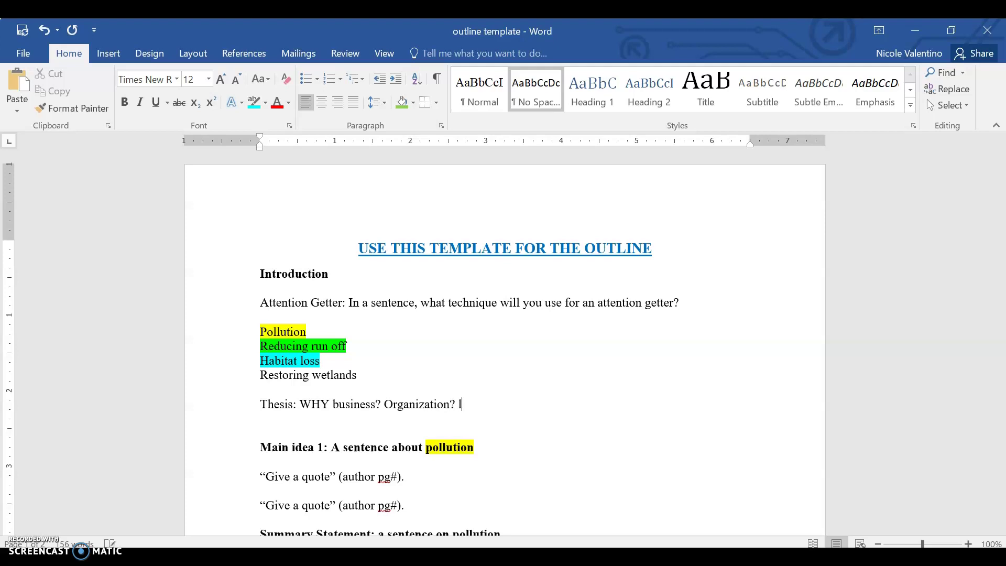
type("obbying? Government agency? Local ?")
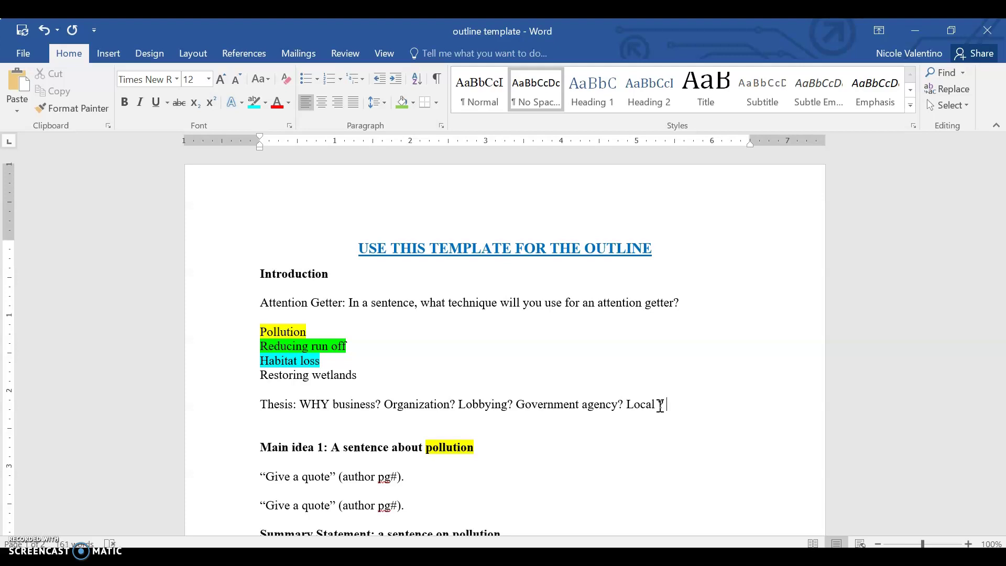
Review the new Thesis questions and start a fresh line beneath them
left_click(415, 427)
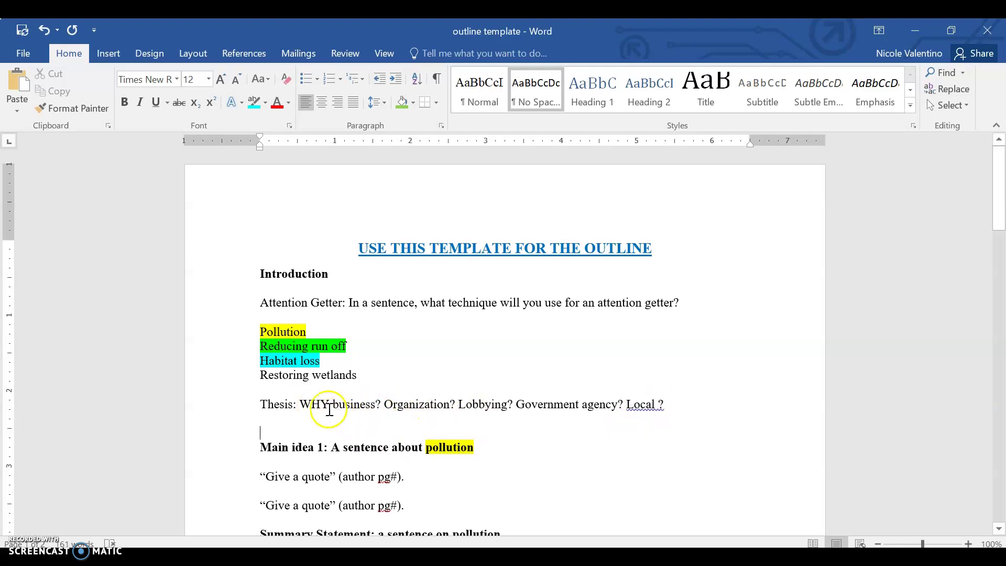
left_click_drag(329, 410, 669, 408)
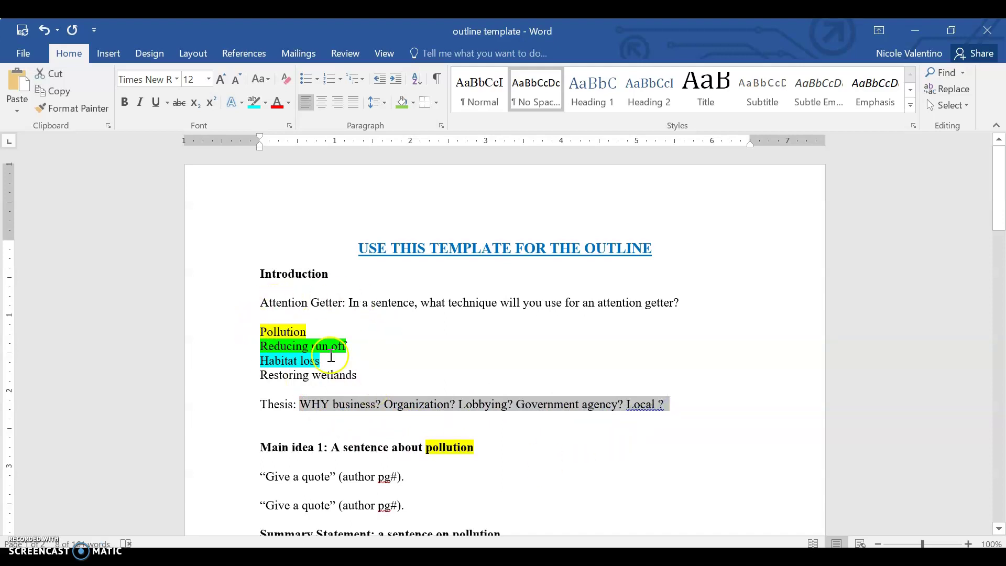
left_click_drag(296, 404, 667, 404)
left_click(596, 433)
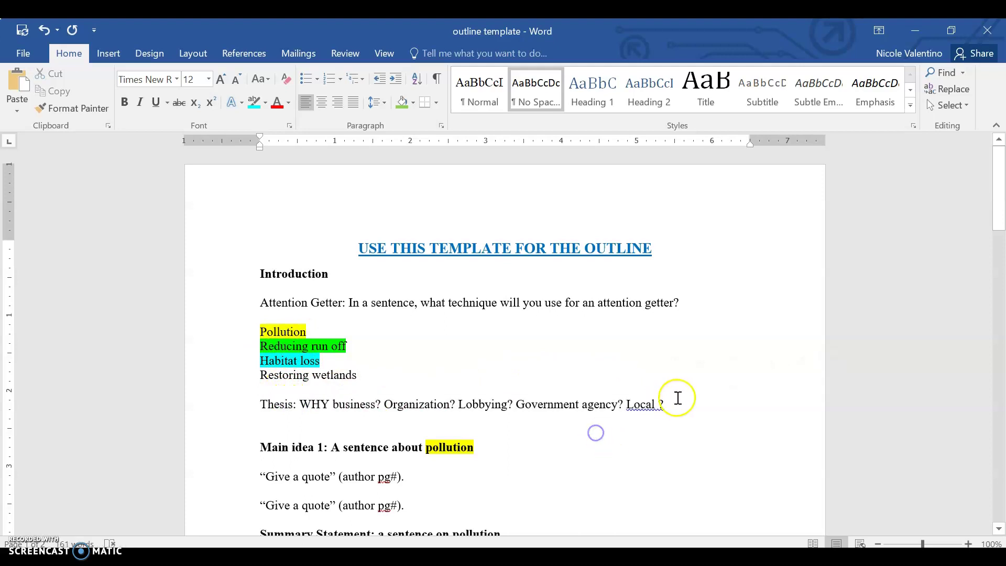
key("Return")
Draft a 'Thesis: pollution, reducing, habitat, restoring…' line below Thesis, then delete it
type("the")
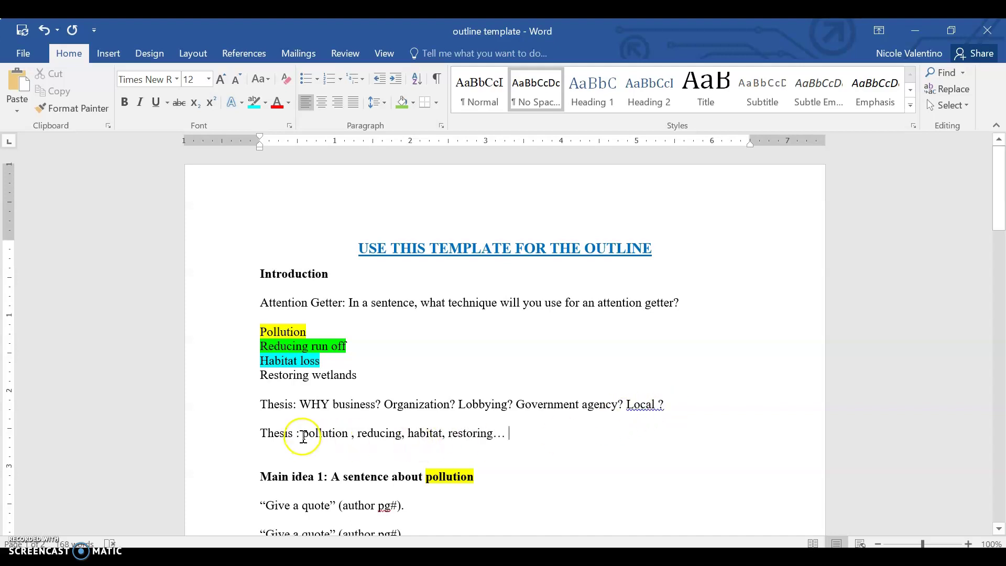
left_click_drag(303, 433, 494, 440)
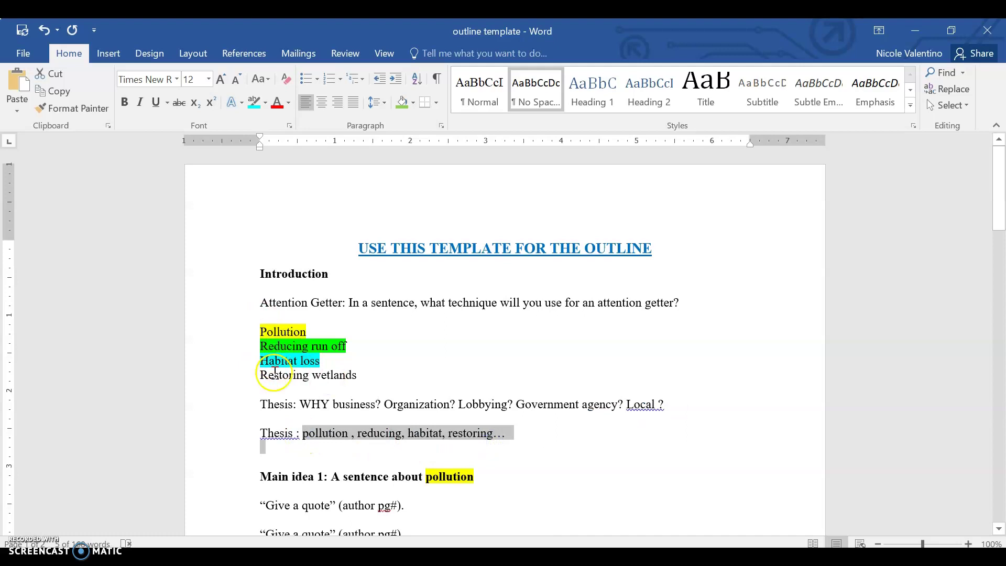
left_click(287, 421)
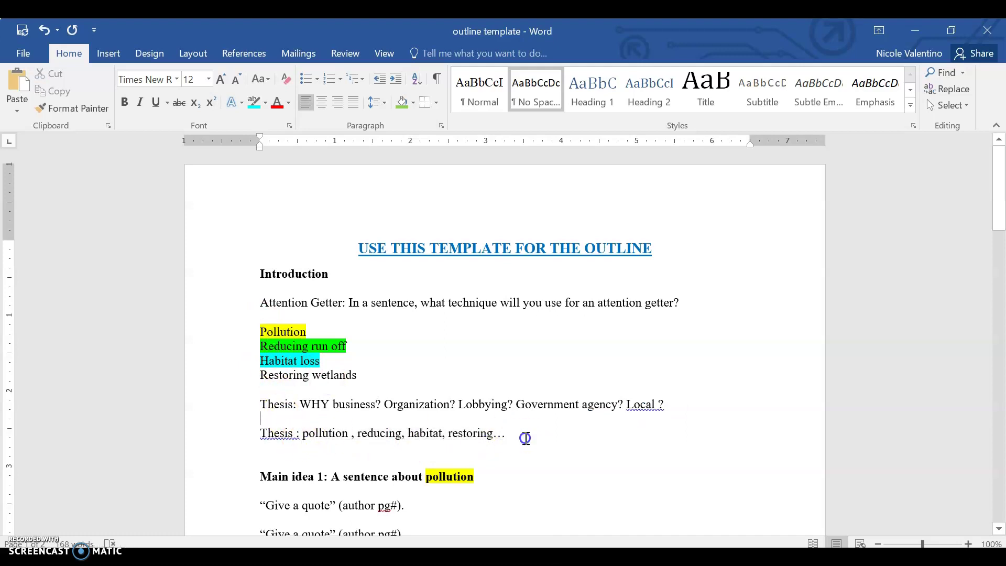
left_click_drag(524, 439, 260, 436)
key("BackSpace")
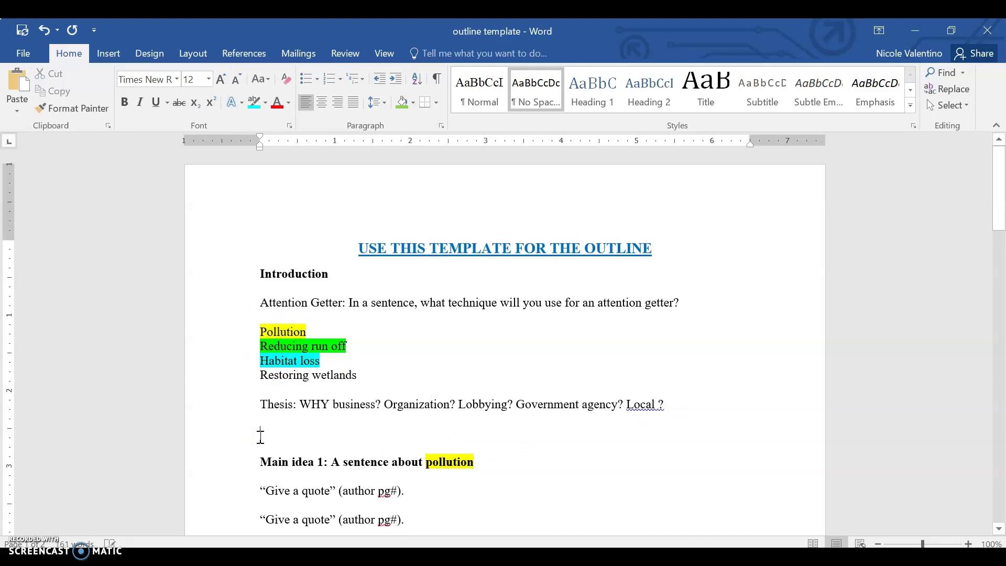
left_click_drag(261, 329, 697, 406)
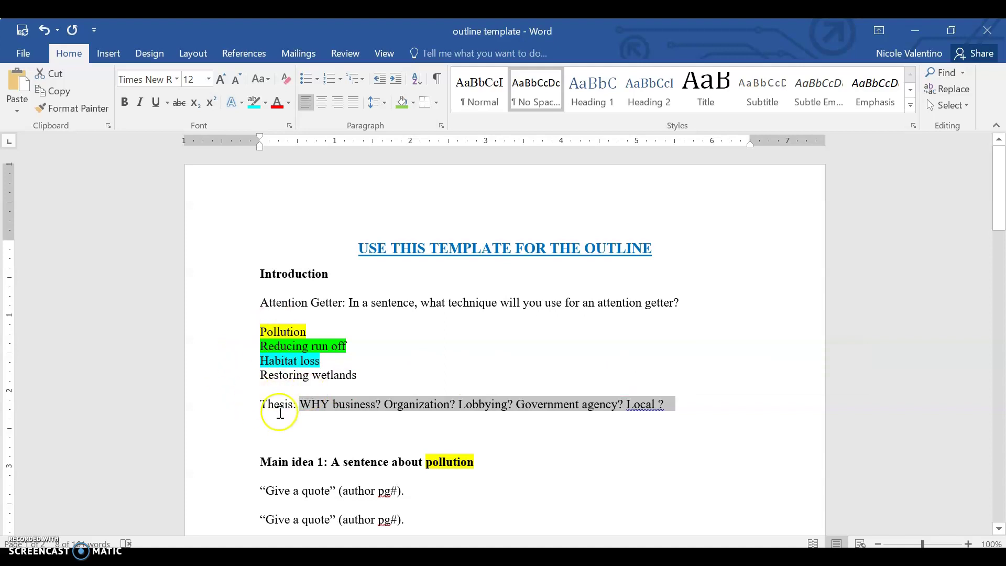
left_click(300, 433)
left_click_drag(1001, 173, 1001, 220)
mouse_move(471, 546)
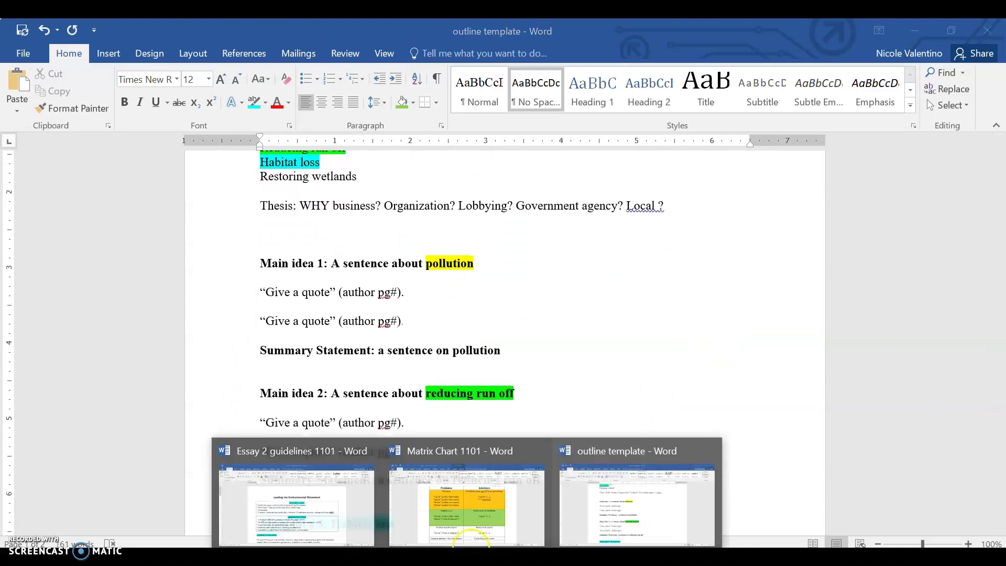
left_click(472, 521)
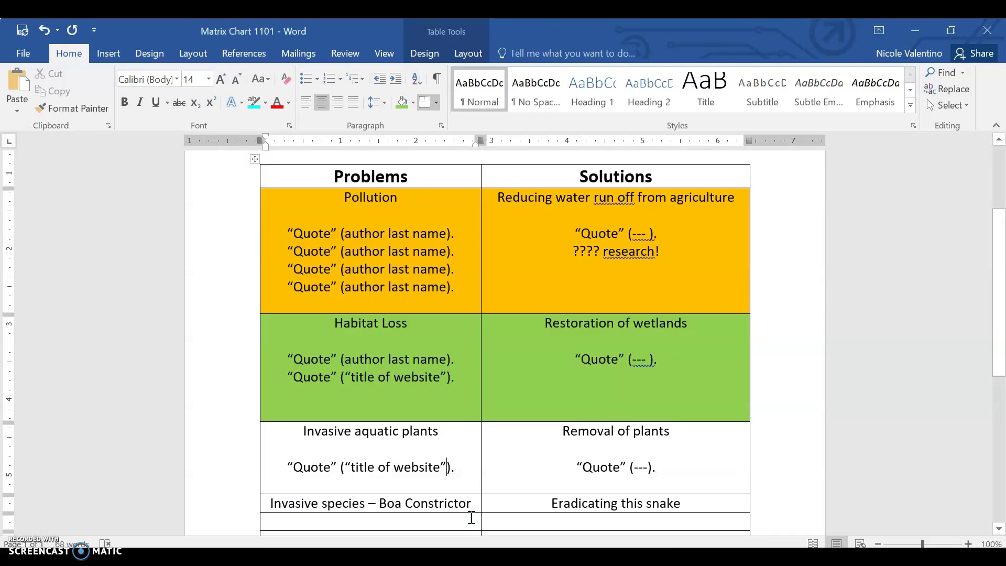
mouse_move(467, 548)
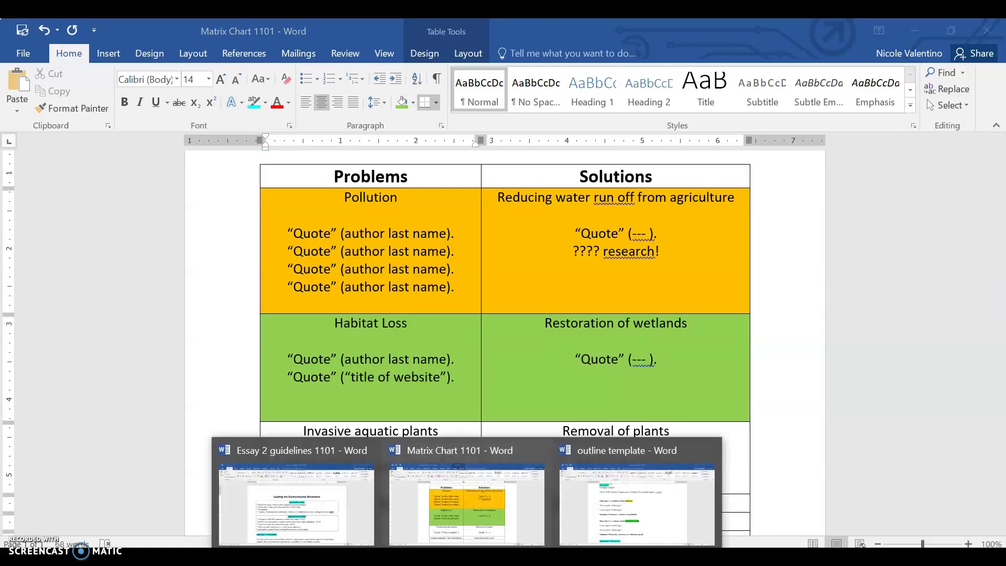
left_click(623, 511)
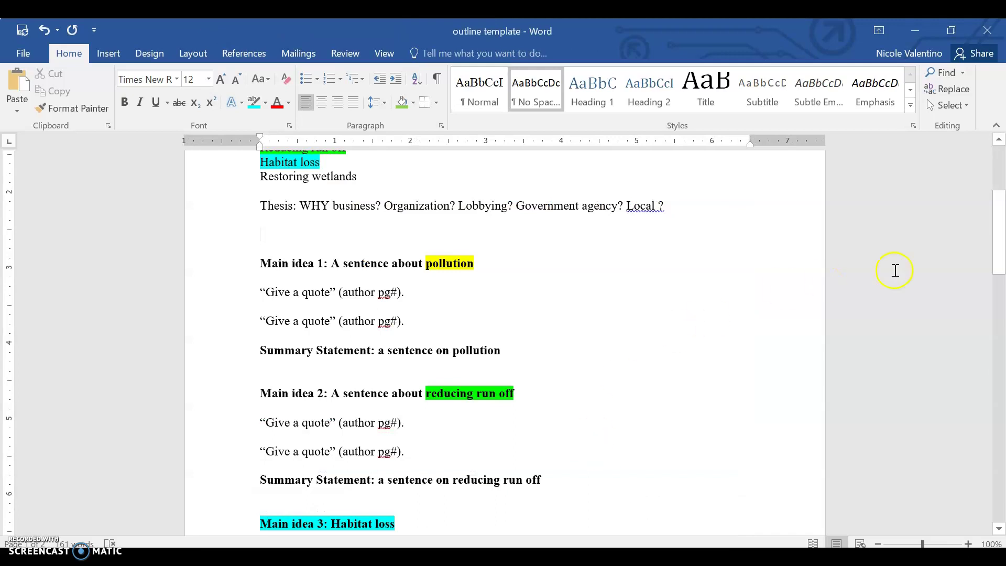
left_click_drag(1000, 245, 996, 269)
Add an 'introduce quote' line before the first Main idea 2 quote
left_click(259, 311)
type("introduce ")
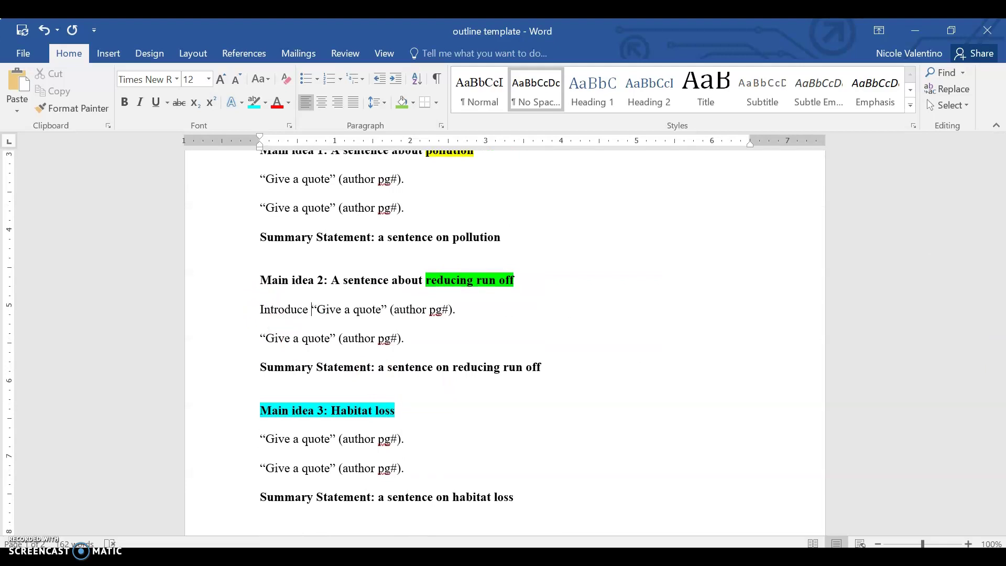
type("quote")
key("Return")
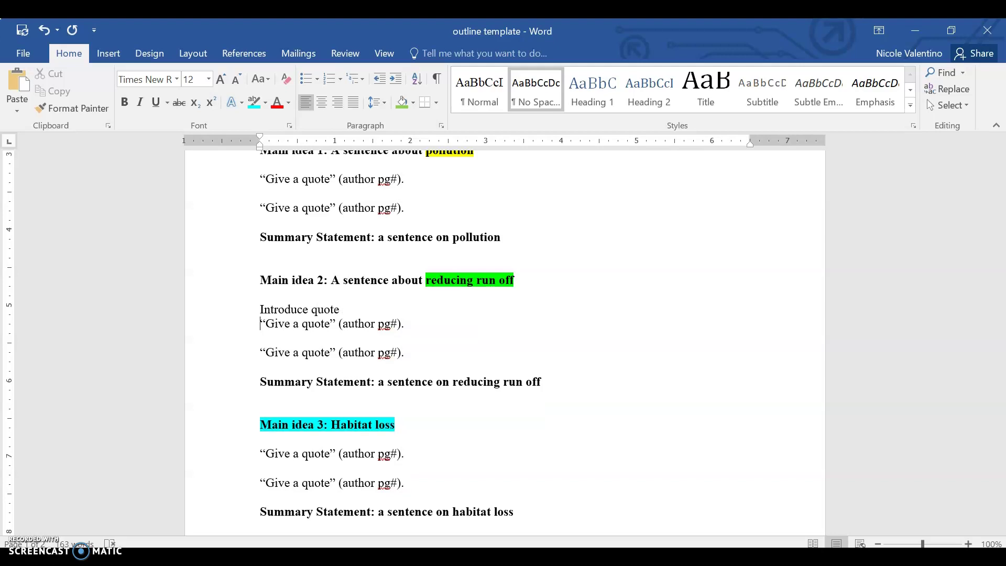
key("Return")
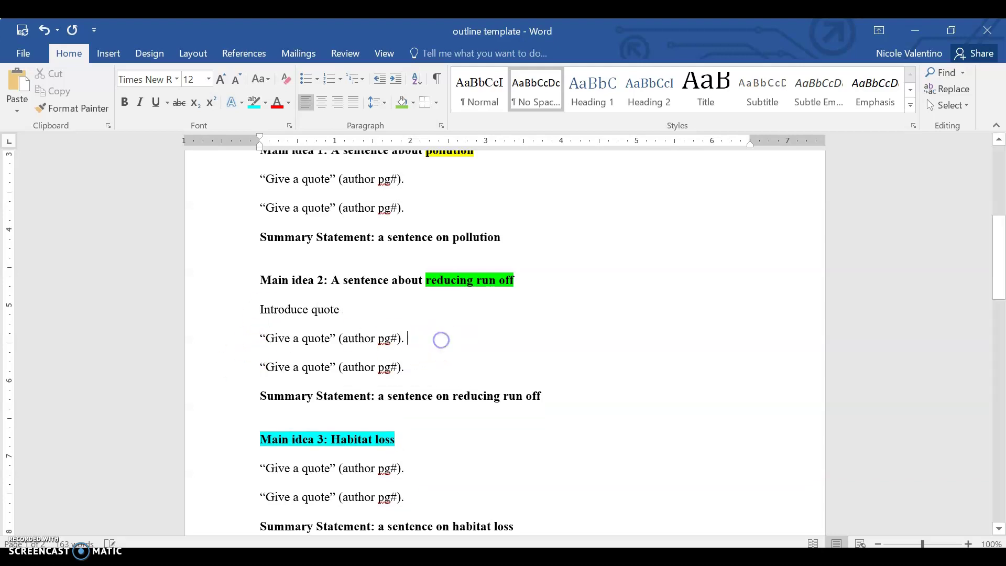
key("Return")
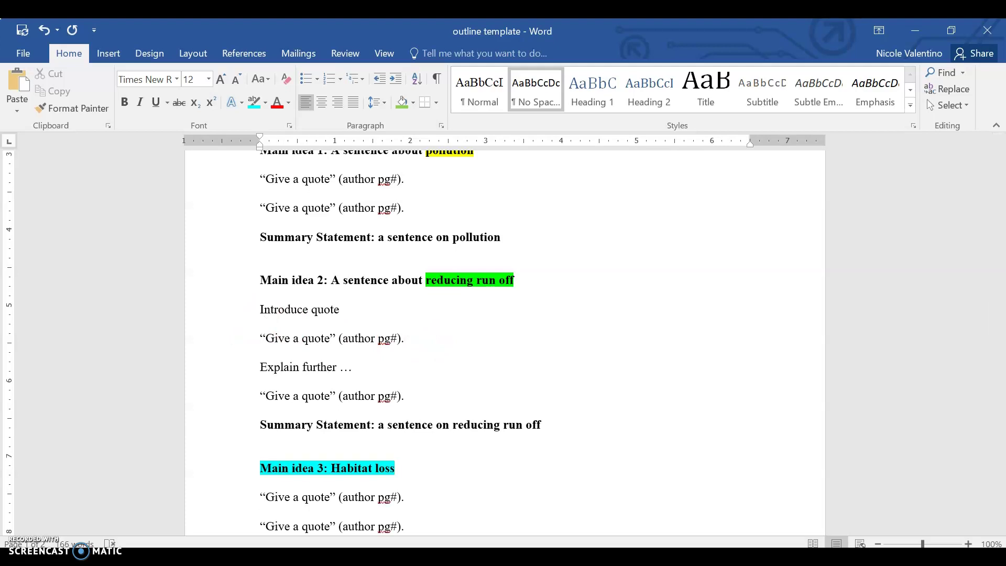
Join the quotes and Explain further line into one paragraph ending 'Explain it.'
key("Delete")
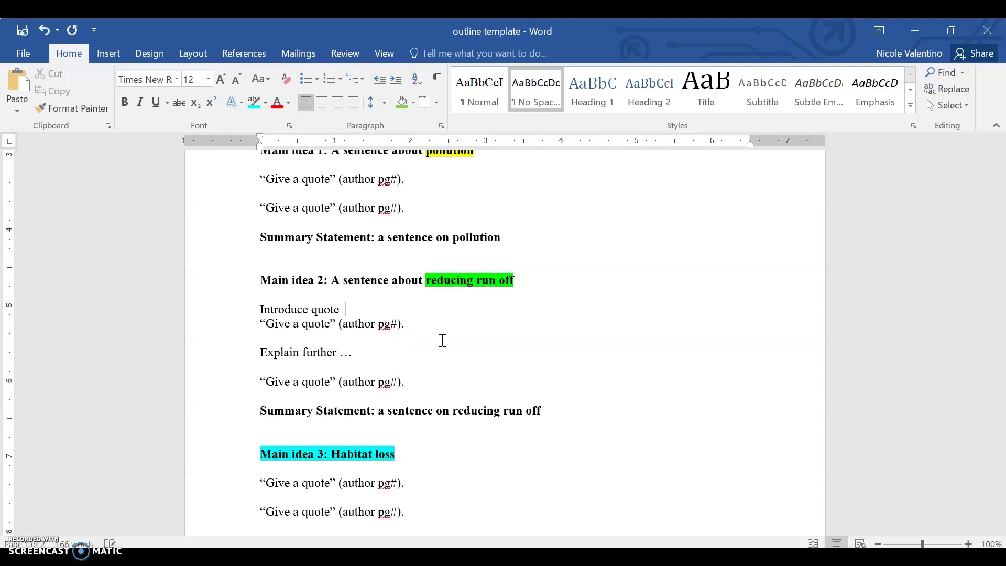
key("Delete")
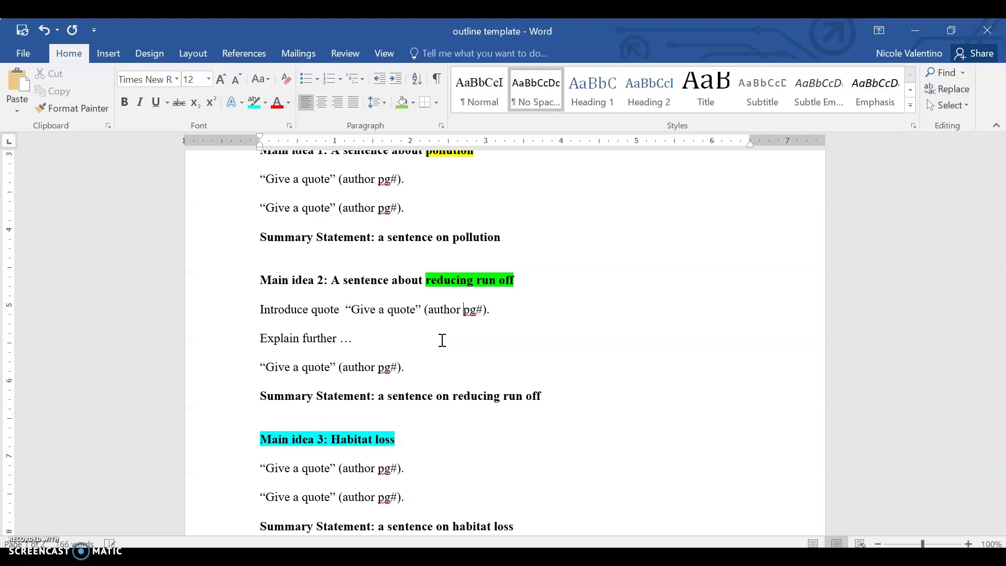
key("Delete")
key("Delete")
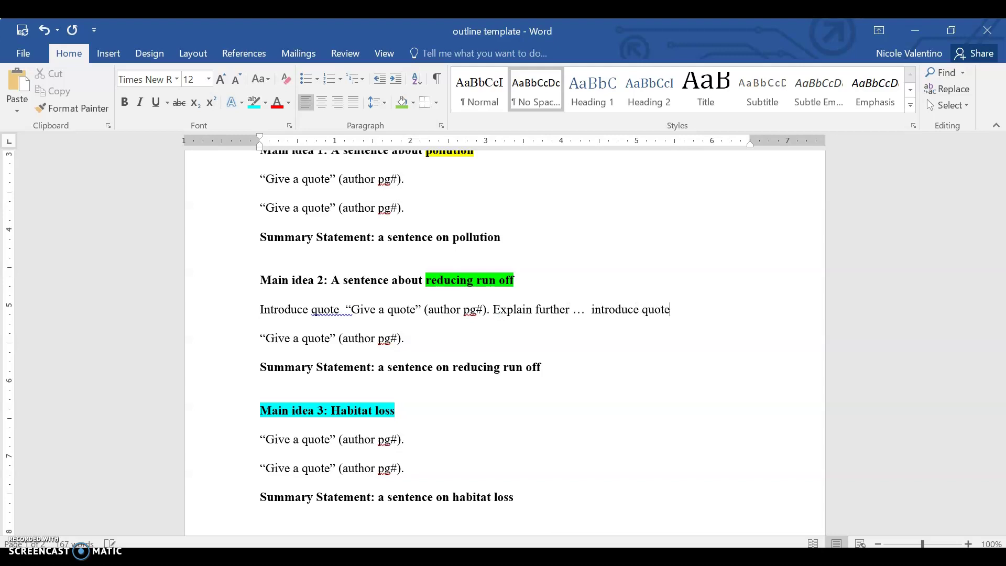
key("Delete")
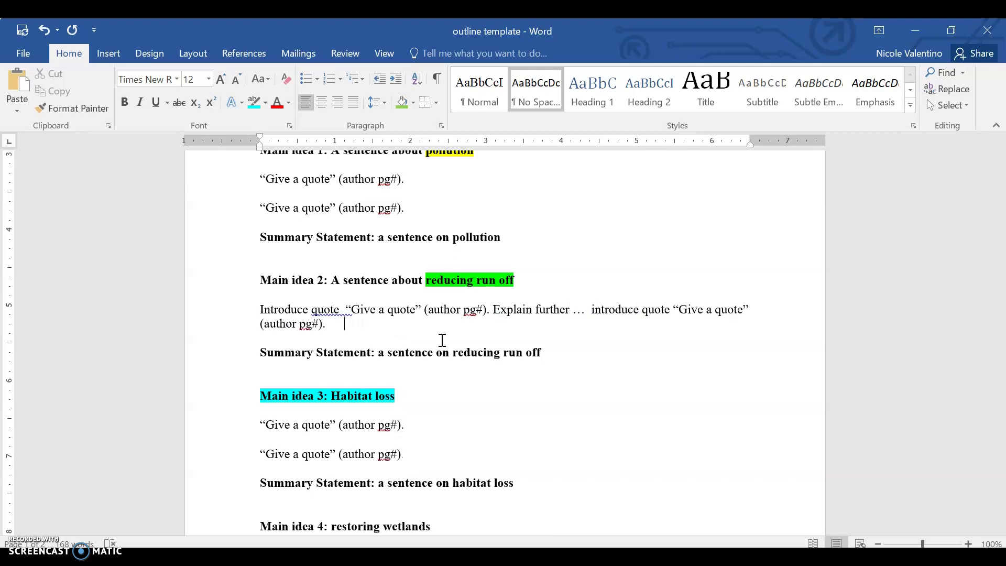
type("plain it.")
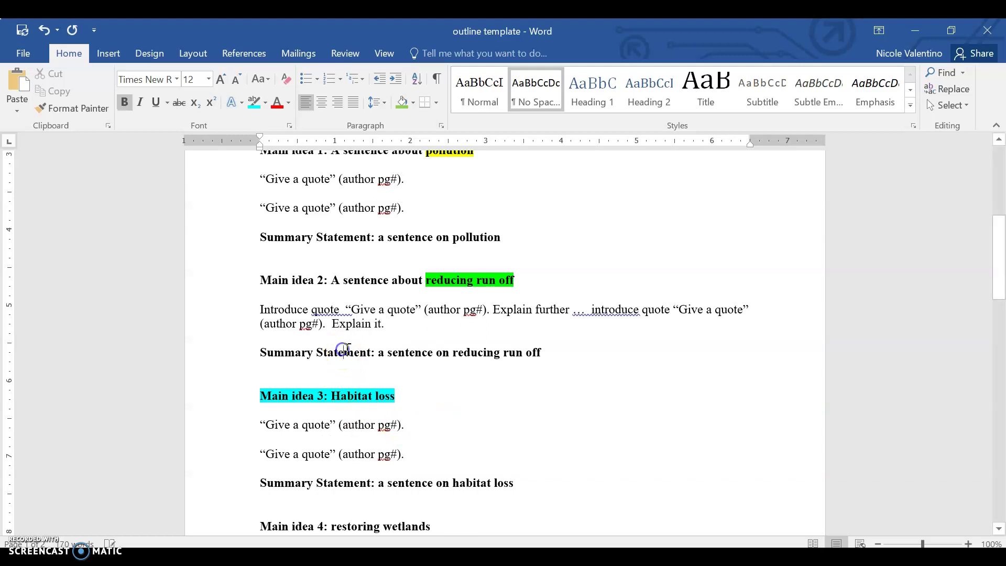
left_click_drag(261, 280, 551, 350)
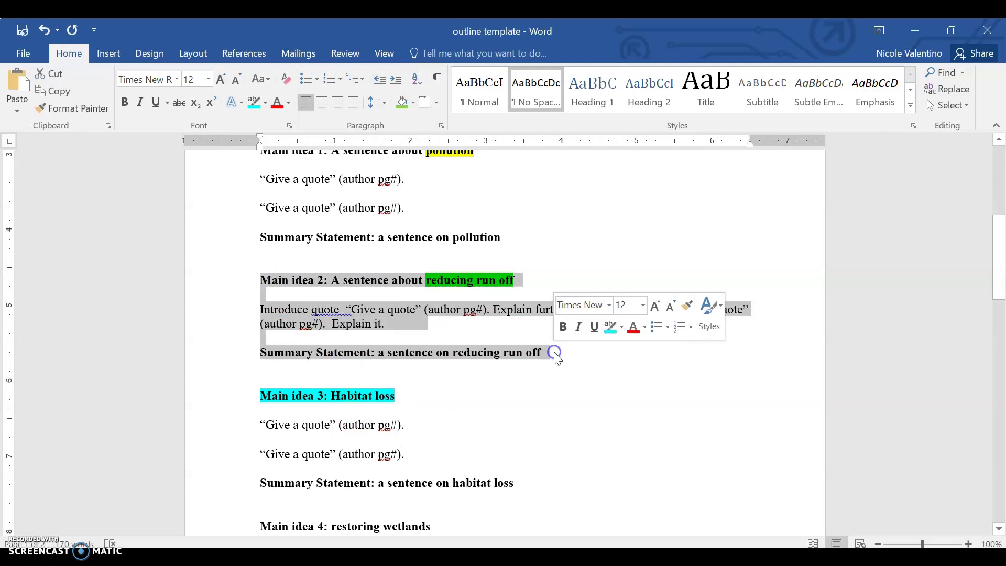
left_click_drag(1001, 261, 1002, 195)
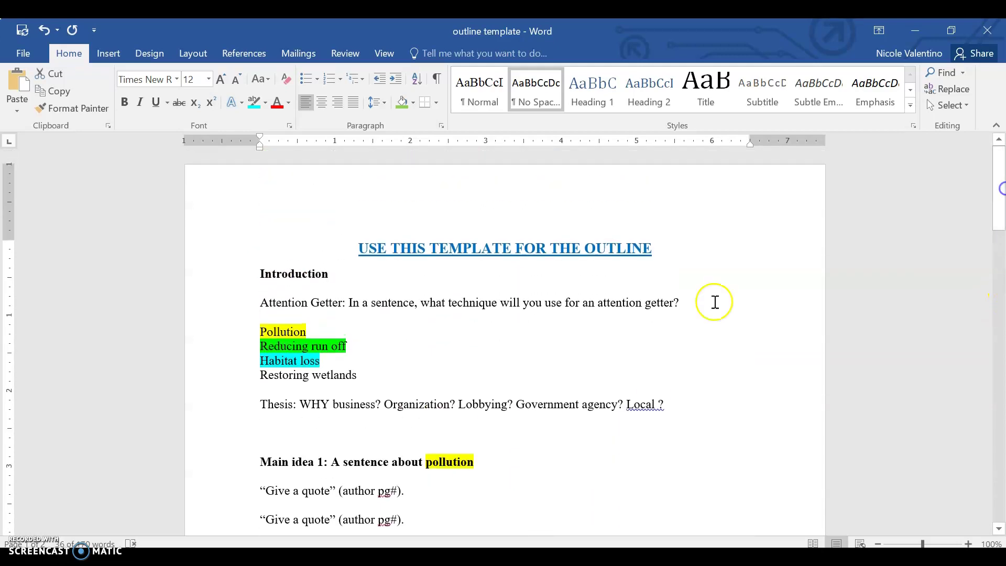